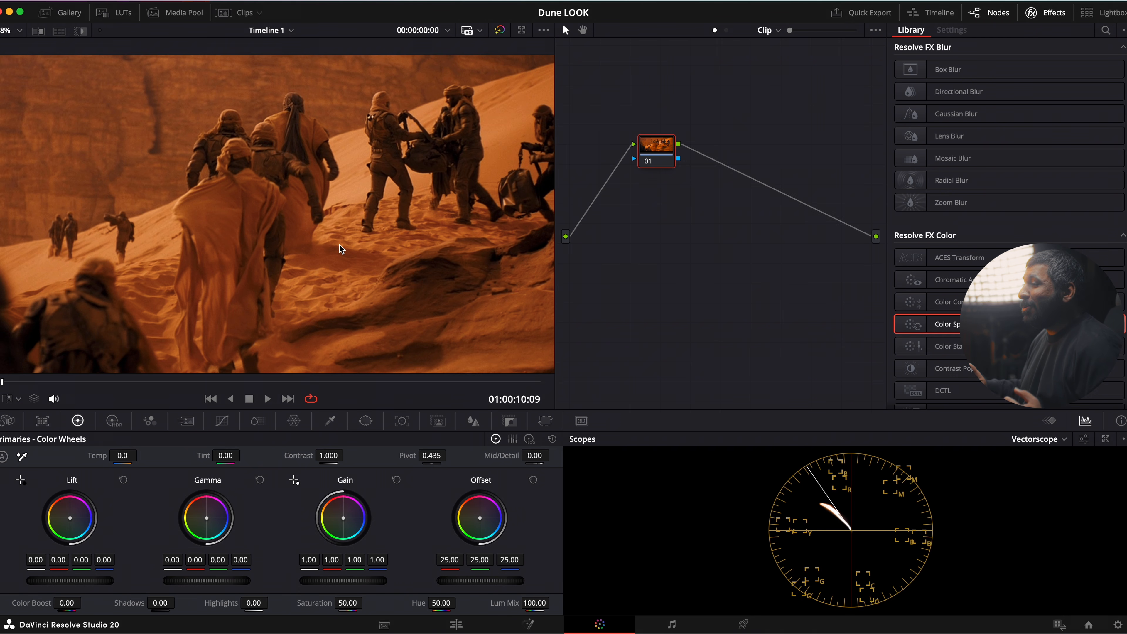
Step: Apply the node tree saved in gallery still 1.1.1 to the motorcycle clip, leaving the gallery closed
key(Up)
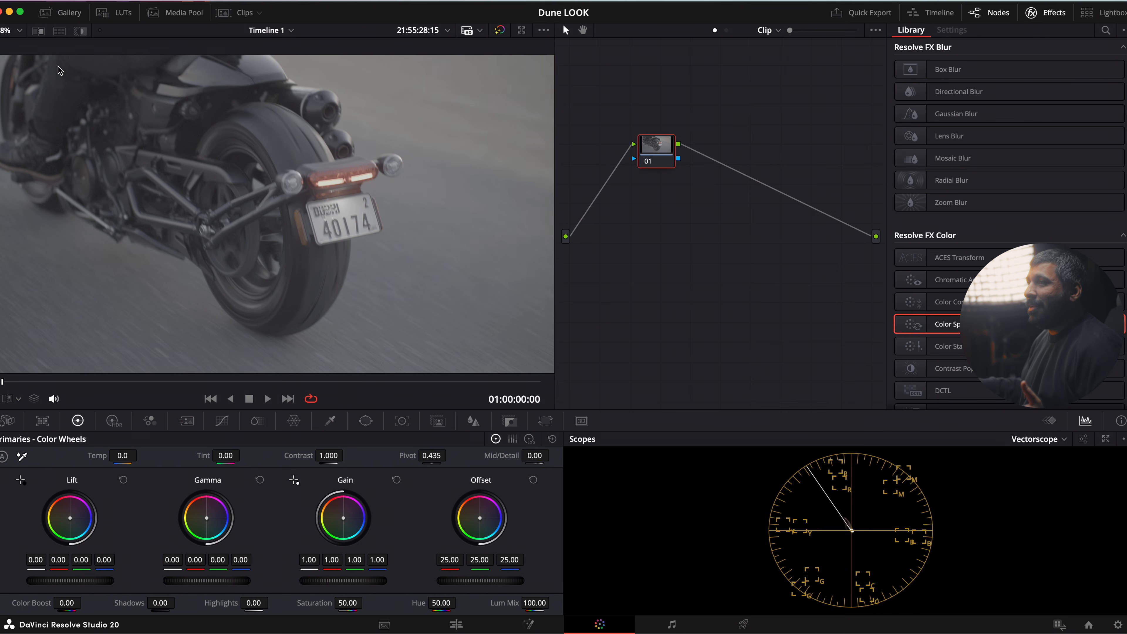
click(56, 12)
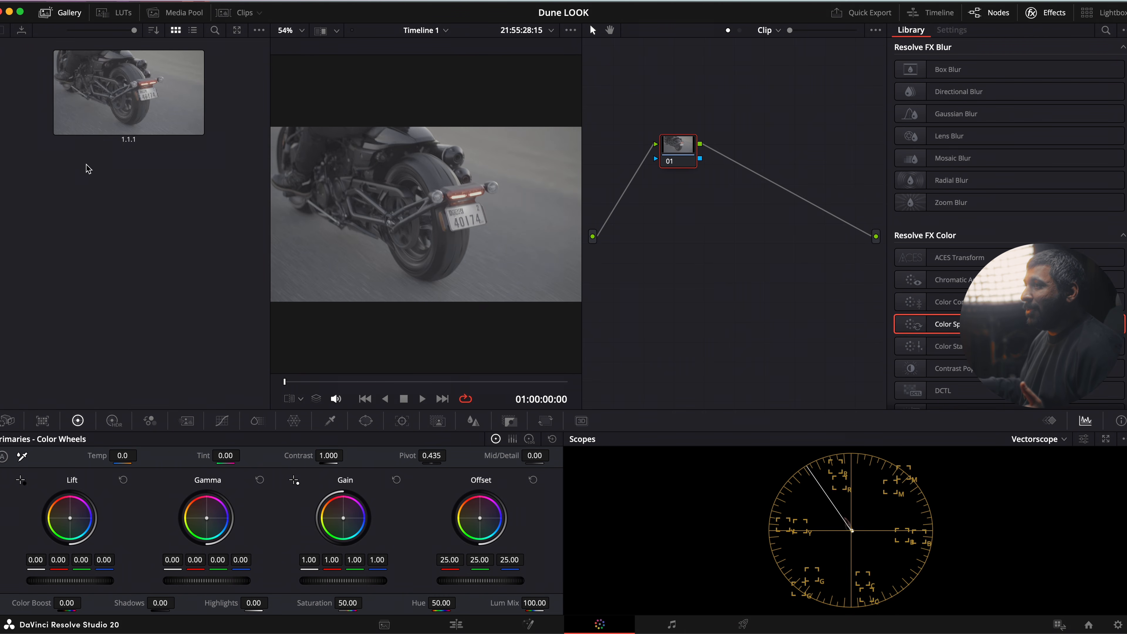
middle_click(111, 100)
click(60, 13)
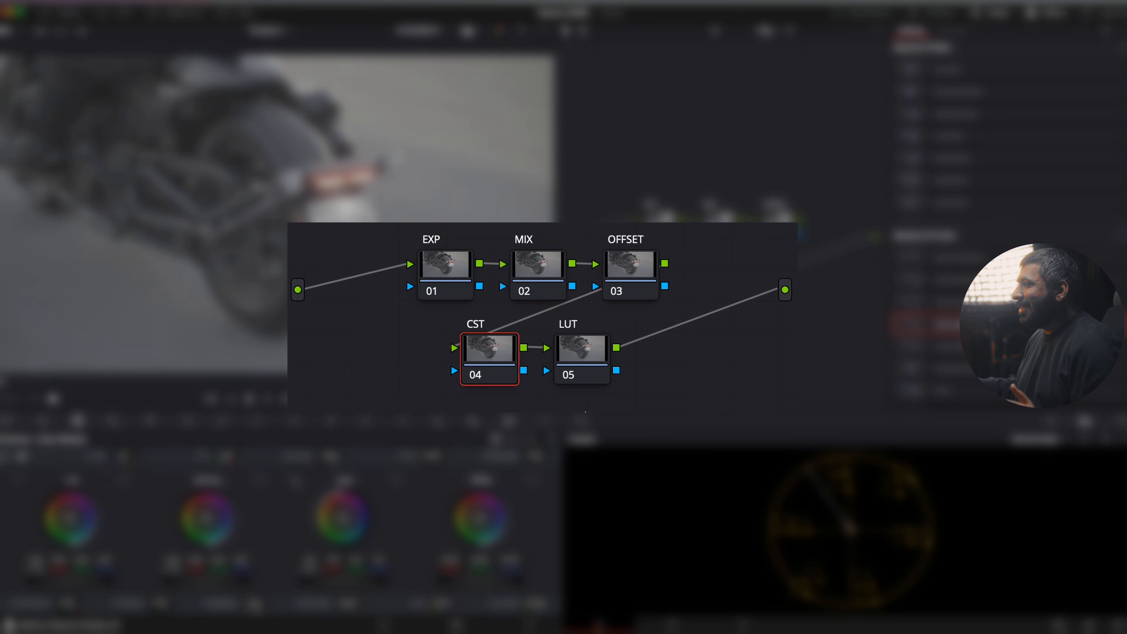
drag(600, 177, 832, 341)
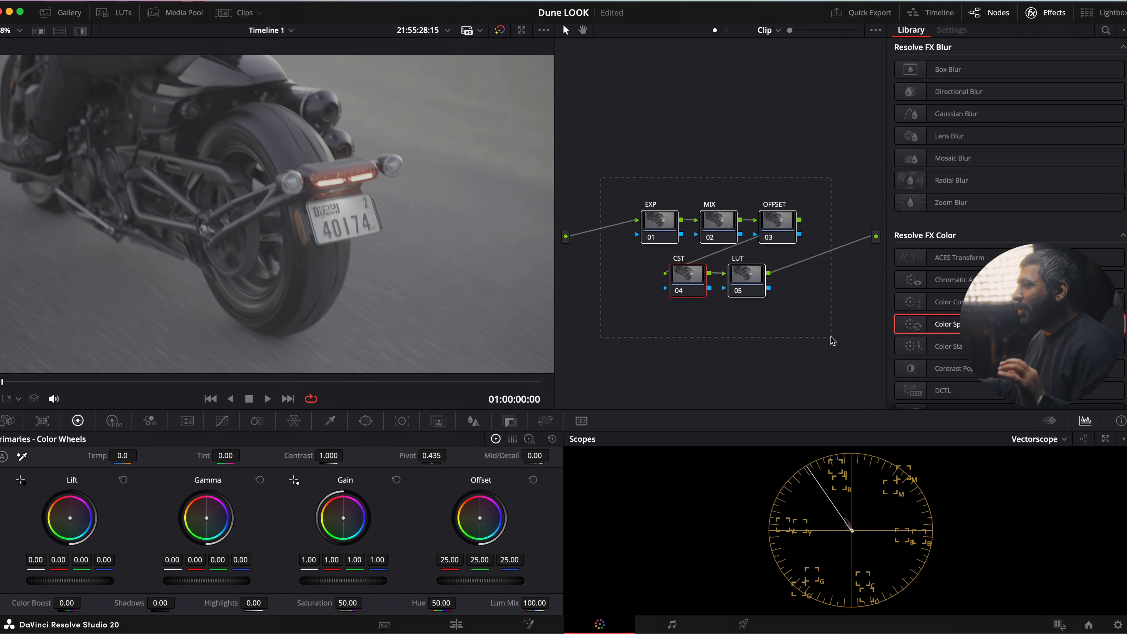
drag(831, 337, 831, 338)
click(675, 161)
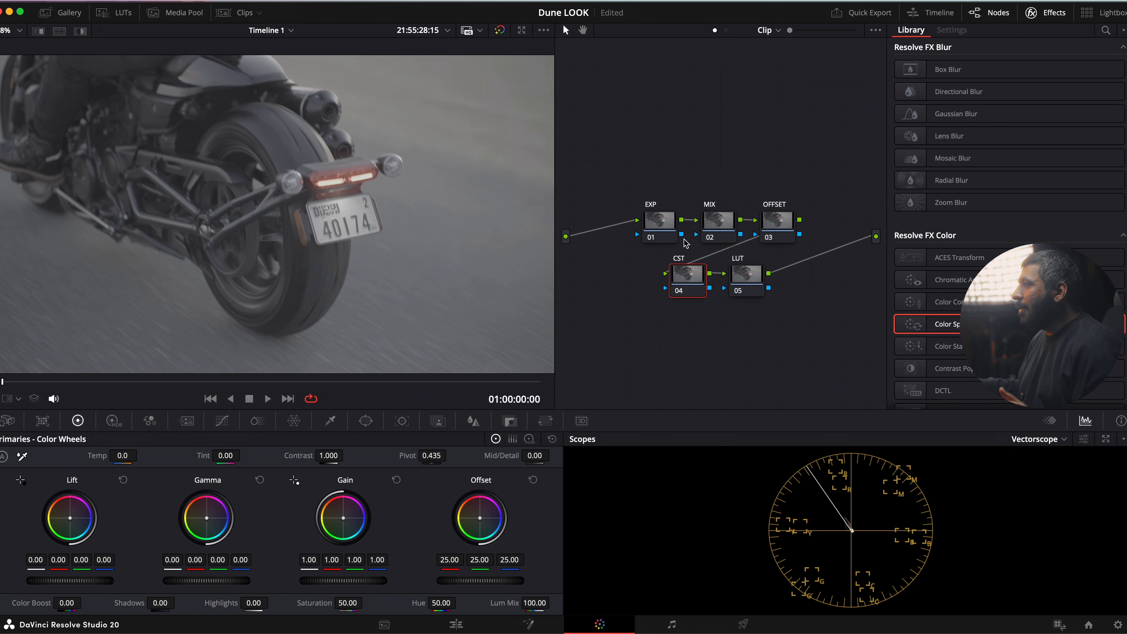
Step: Add a Color Space Transform to the CST node with input color space Canon Cinema Gamut and input gamma Canon Log 2
drag(947, 323, 688, 275)
click(518, 143)
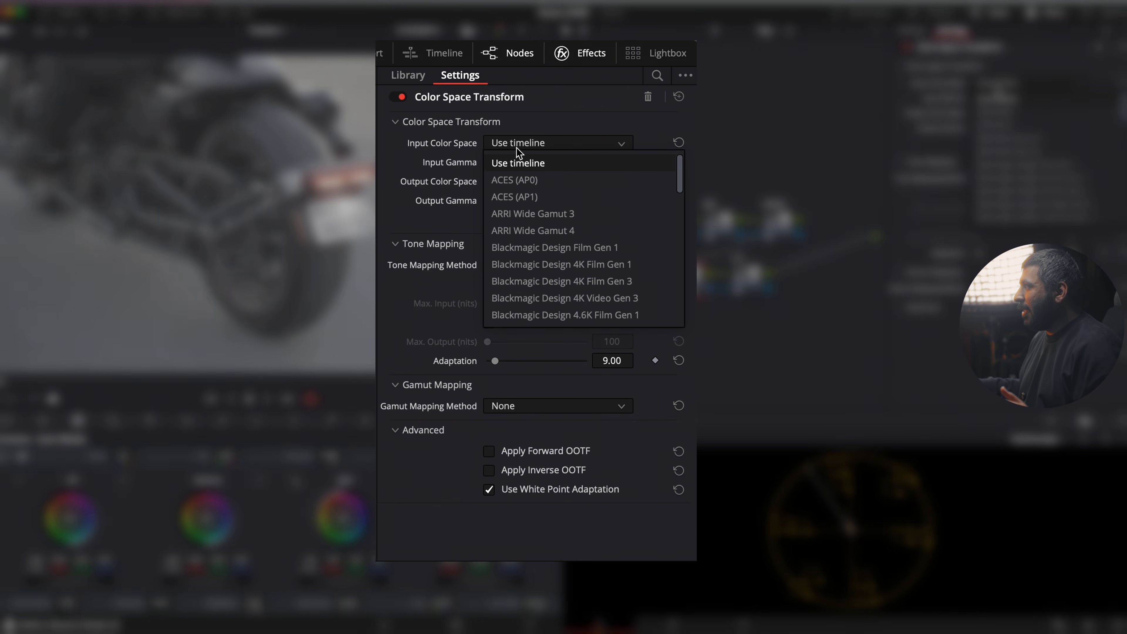
scroll(516, 148, down, 5)
click(522, 311)
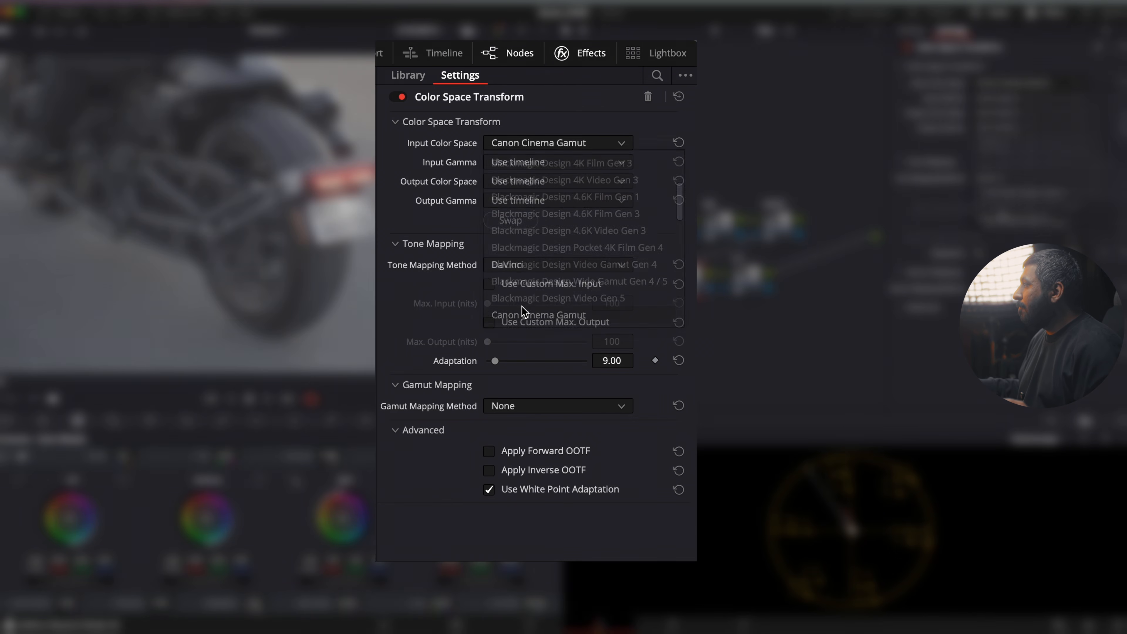
click(520, 162)
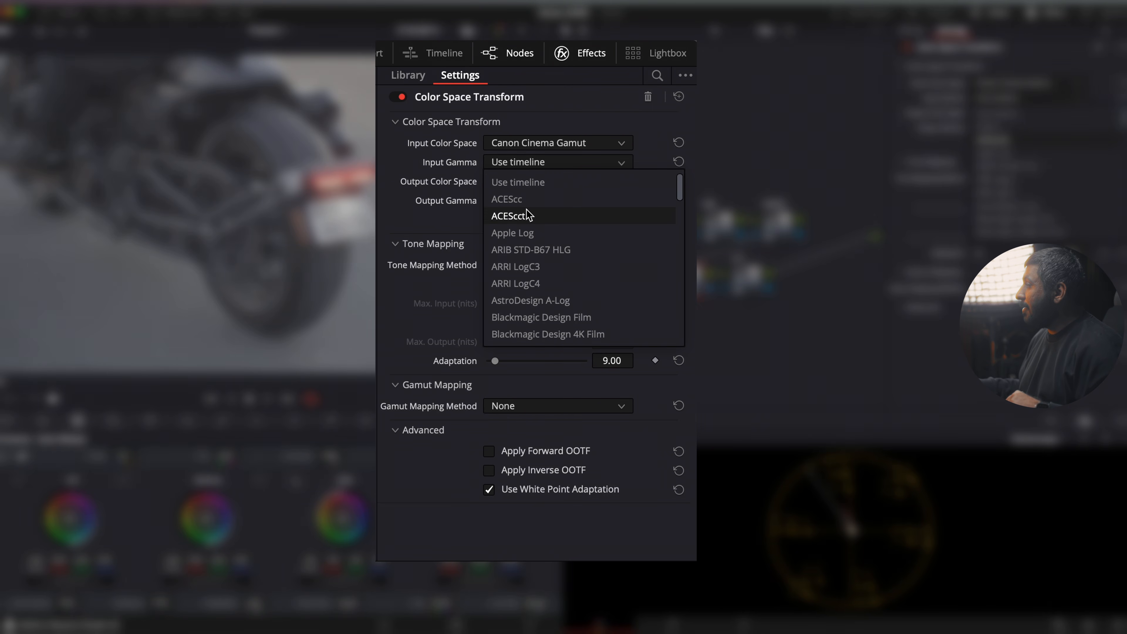
scroll(528, 216, down, 4)
scroll(528, 215, down, 1)
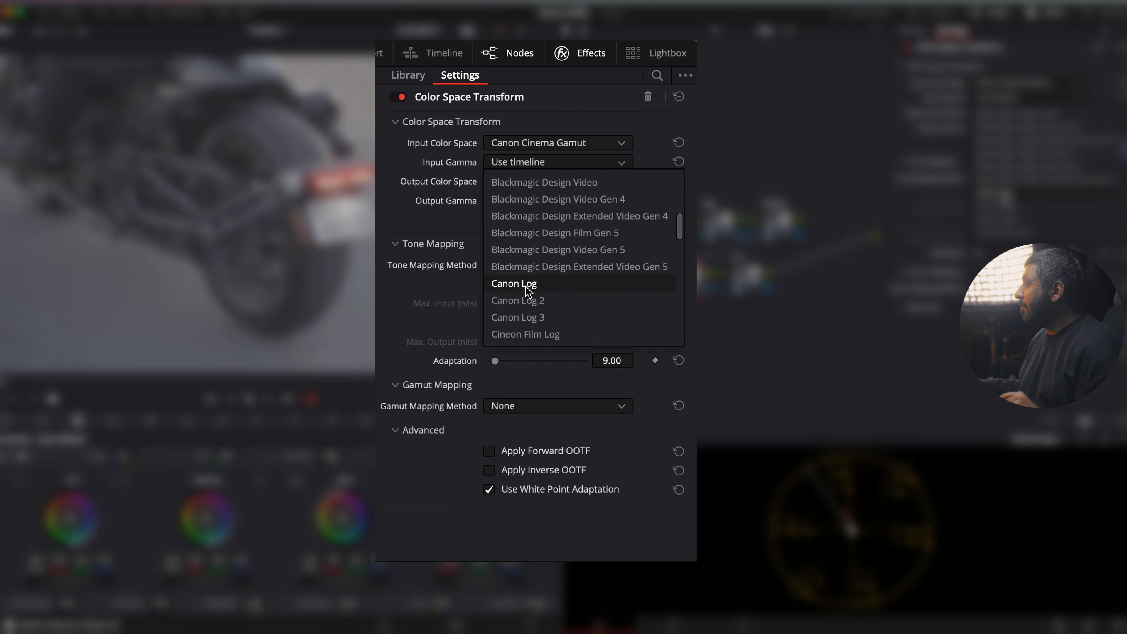
click(527, 301)
Step: Set the transform's output color space to Rec.709 and its output gamma to Cineon Film Log
click(533, 182)
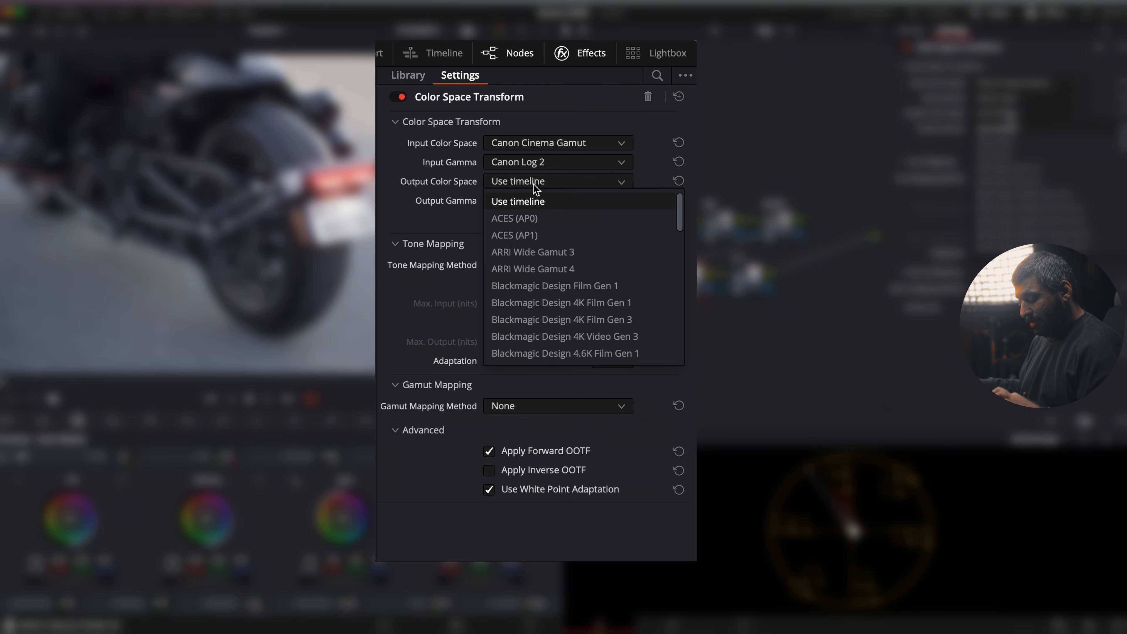
key(r)
click(509, 355)
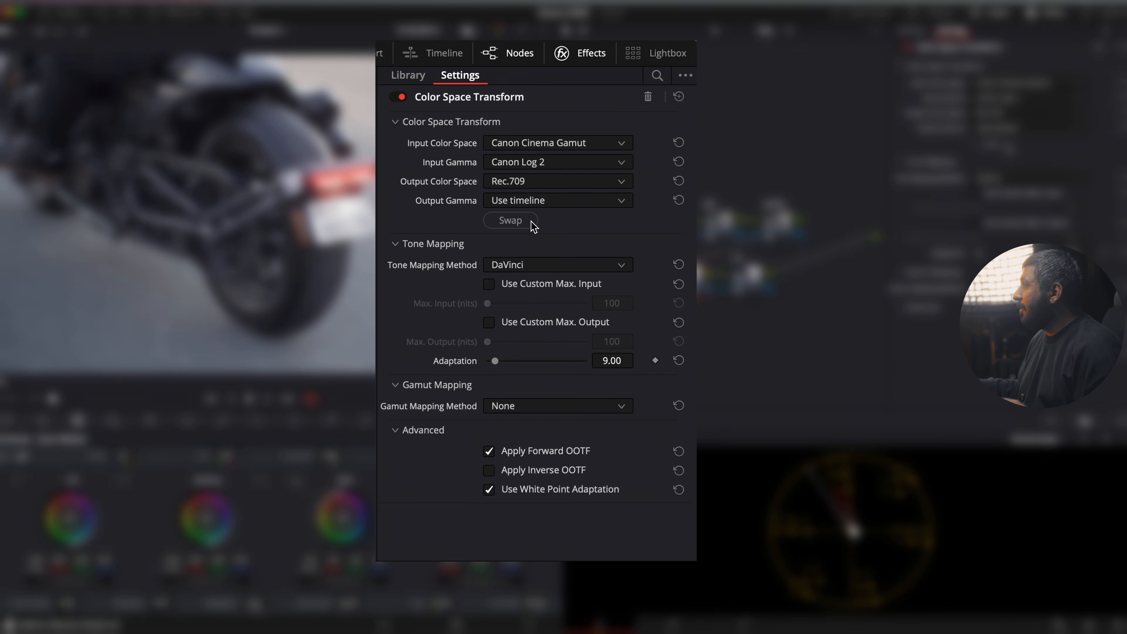
click(528, 200)
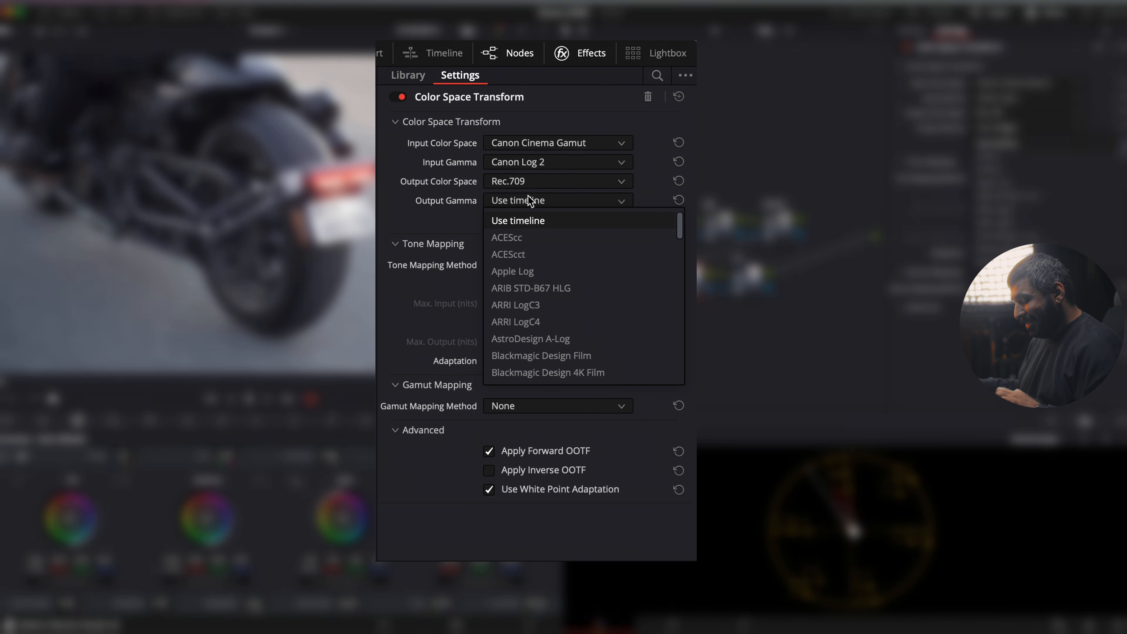
scroll(521, 238, down, 6)
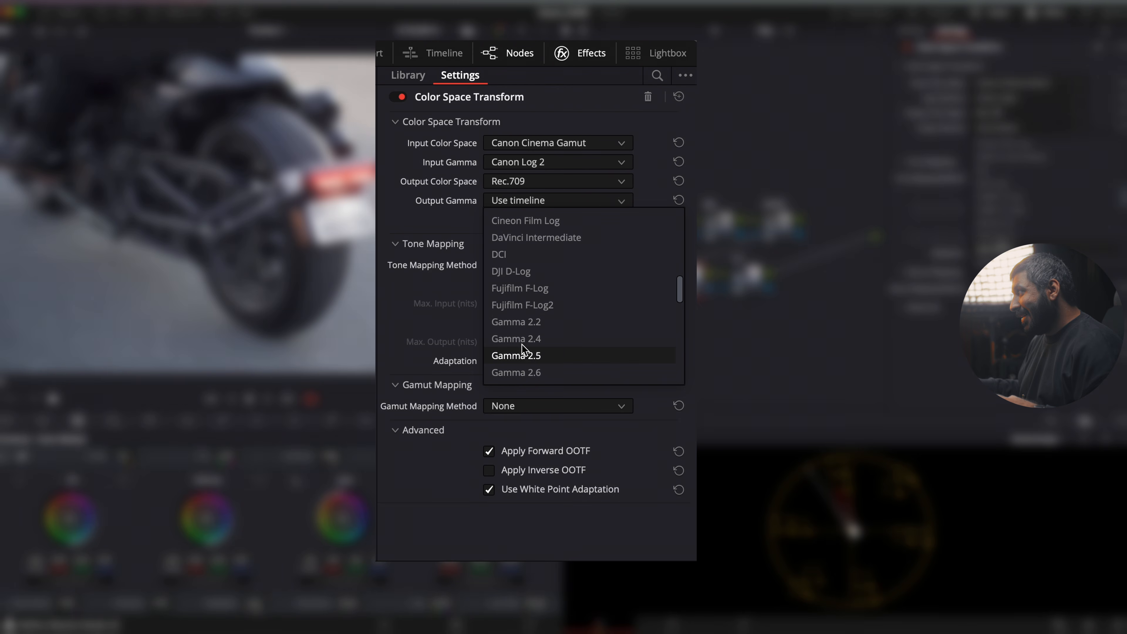
click(525, 221)
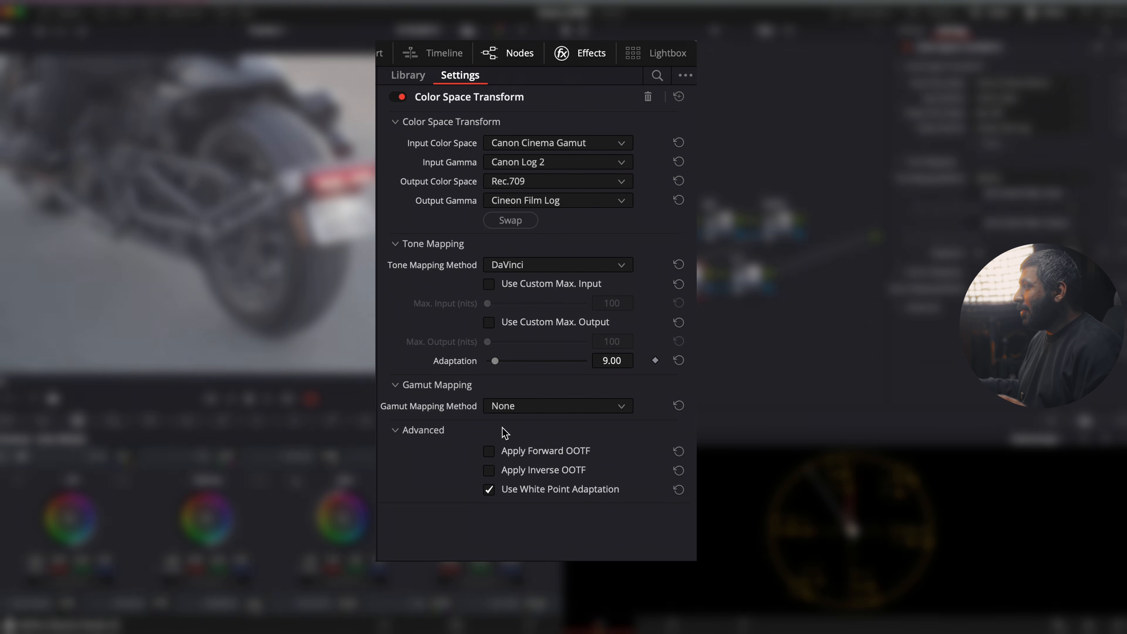
Step: Set the transform's gamut mapping method to Saturation Compression and enable Use Custom Max. Input
click(509, 411)
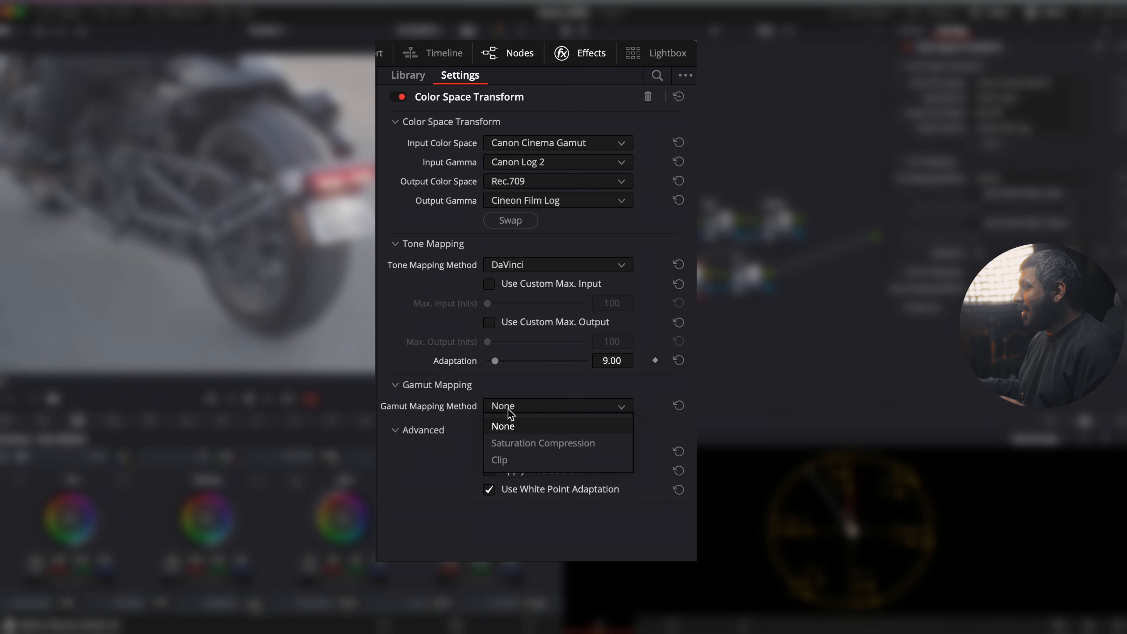
click(517, 444)
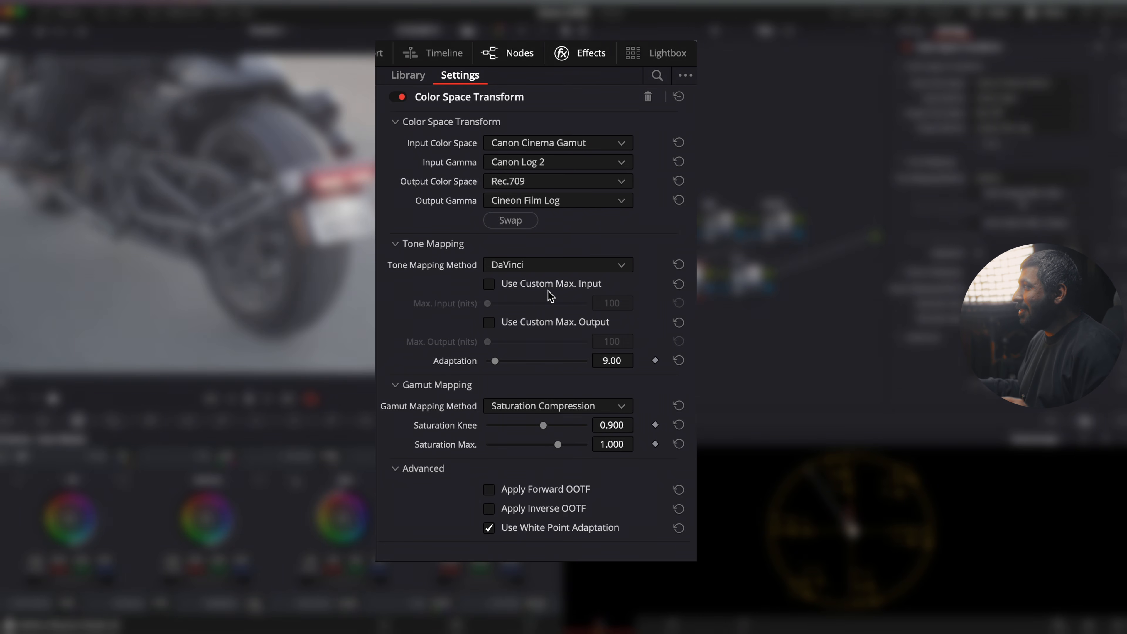
click(492, 288)
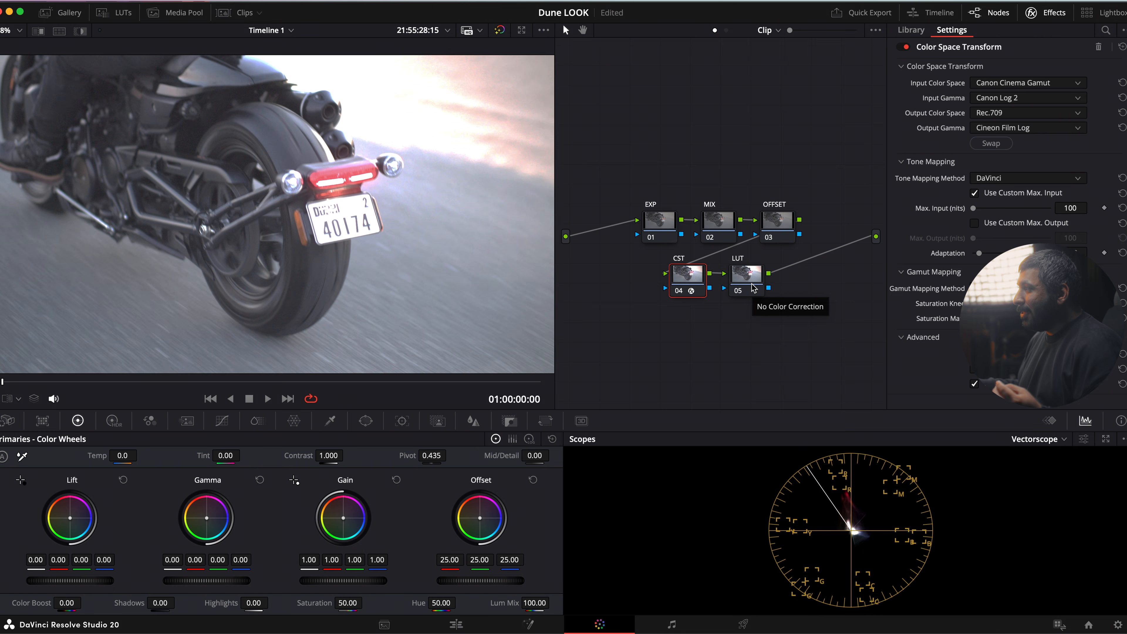
Step: Apply the Rec709 Kodak 2383 D55 film look LUT to the LUT node
right_click(753, 287)
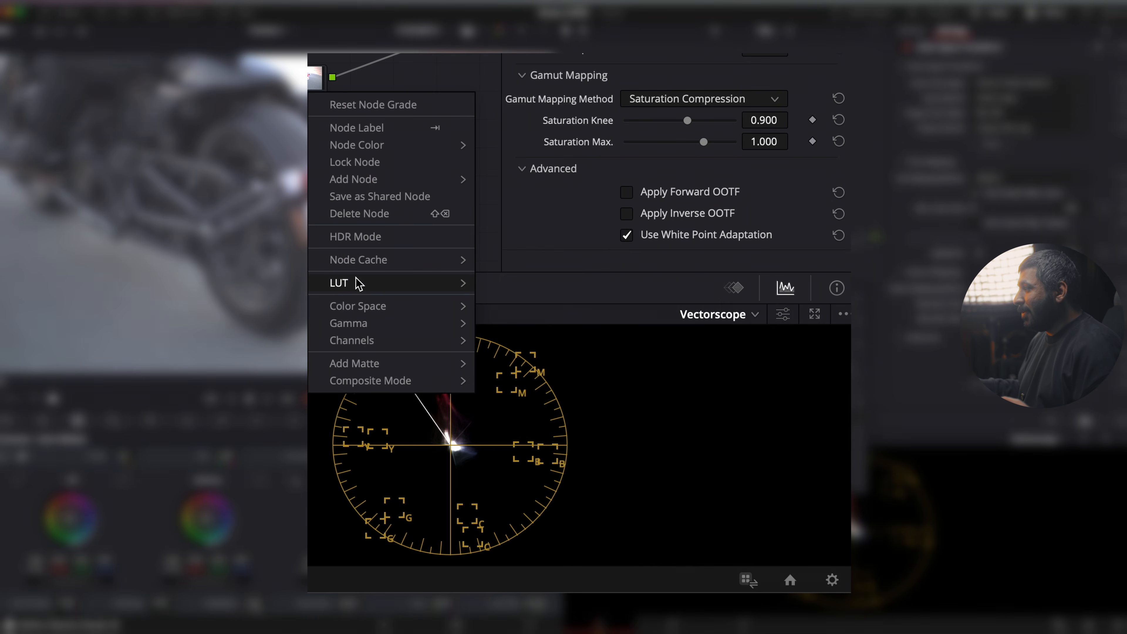
mouse_move(459, 283)
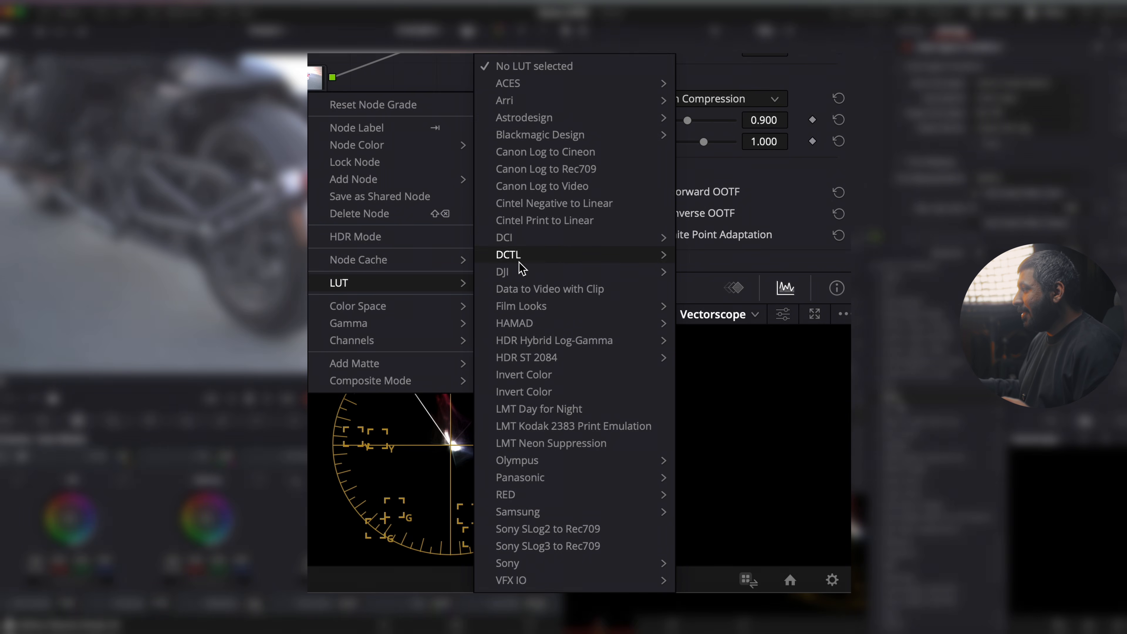
mouse_move(525, 309)
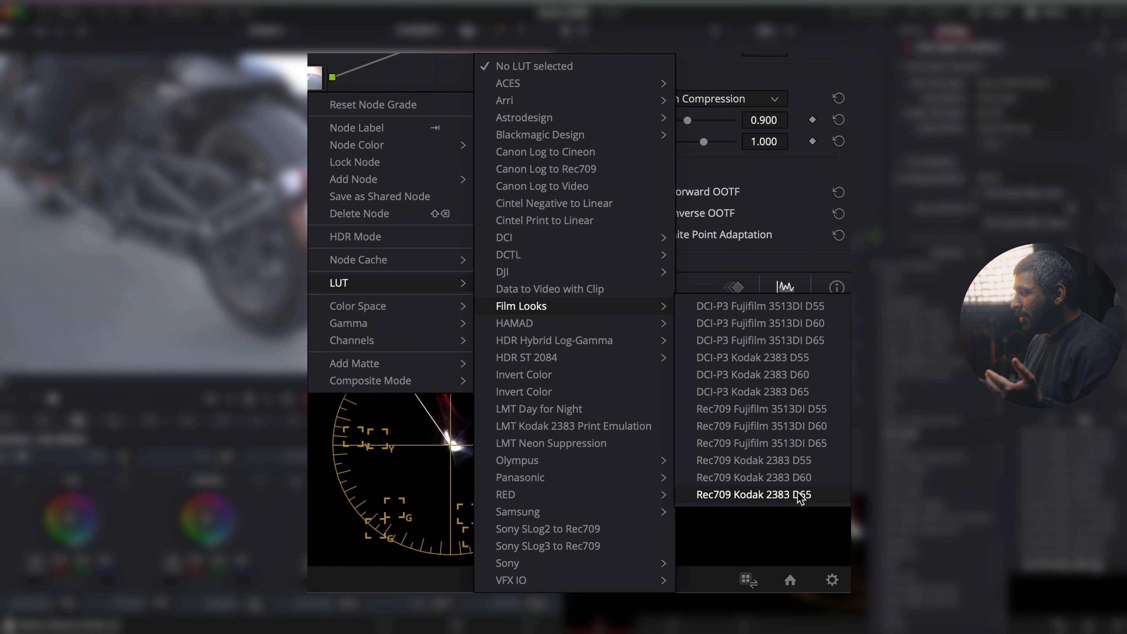
click(795, 461)
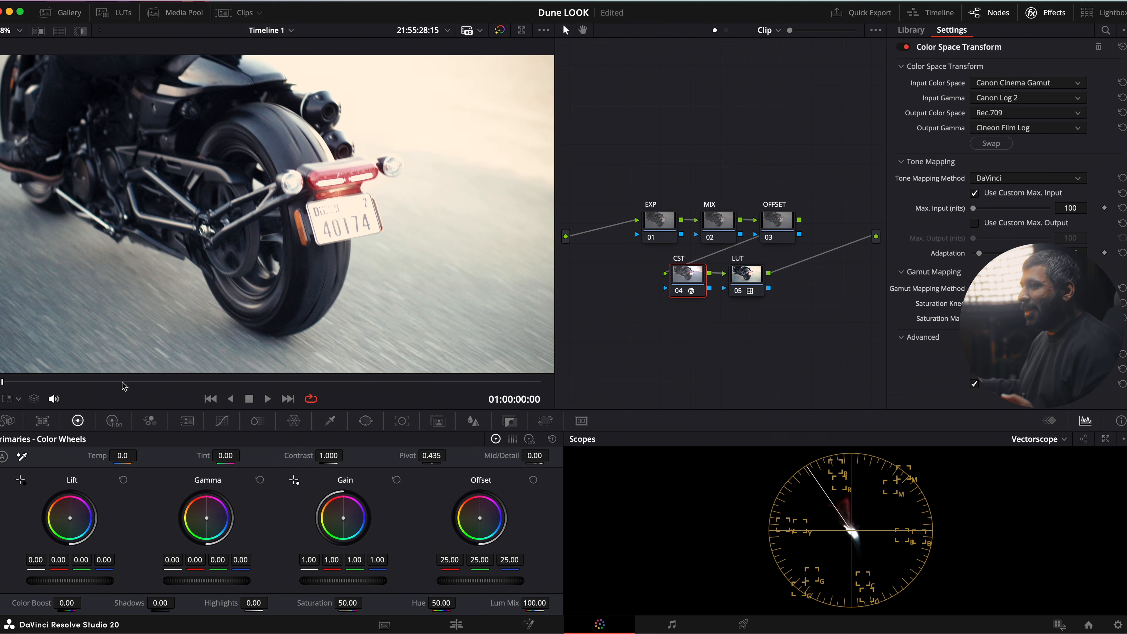
Step: Play the motorcycle clip and compare its image with the whole grade bypassed and enabled
key(space)
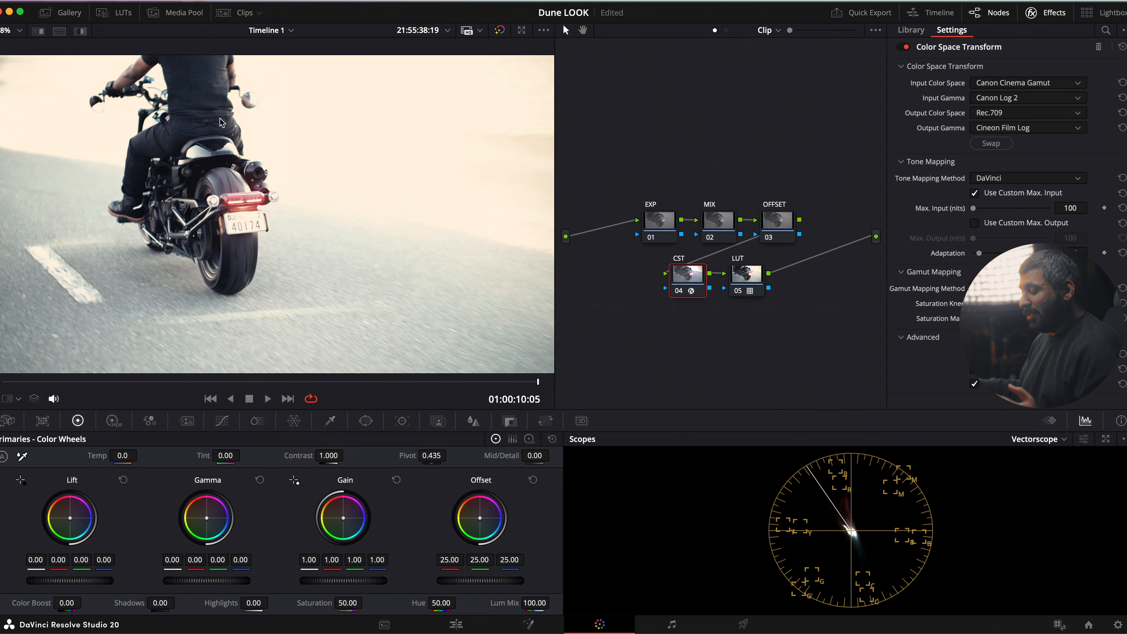
key(shift+d)
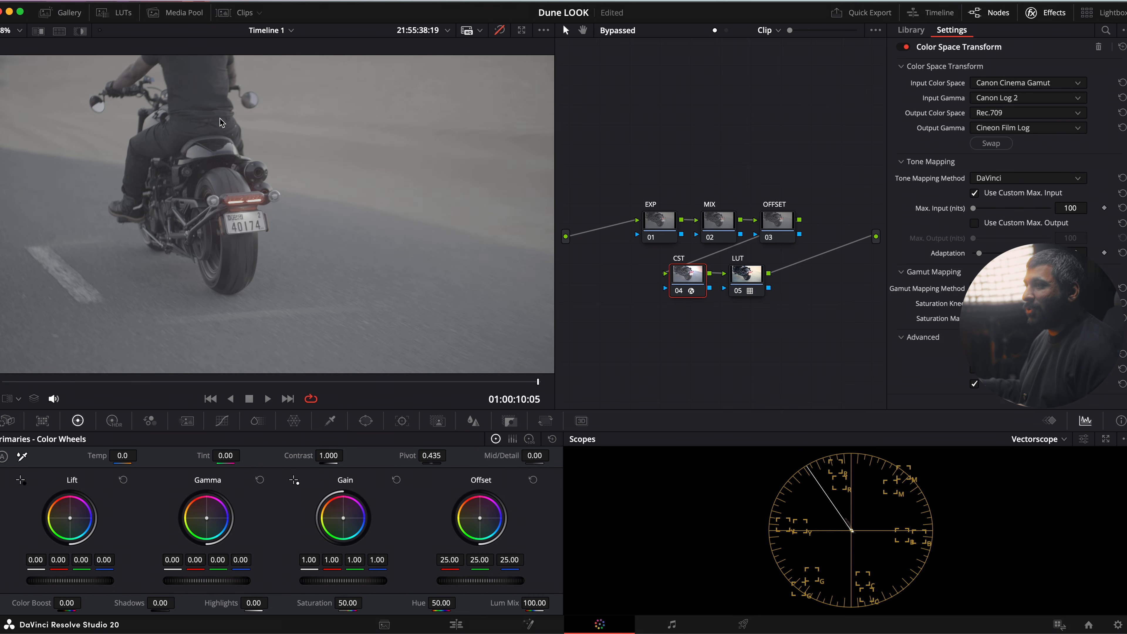
key(shift+d)
key(shift+d)
key(shift+d)
key(shift+d)
key(shift+d)
key(shift+d)
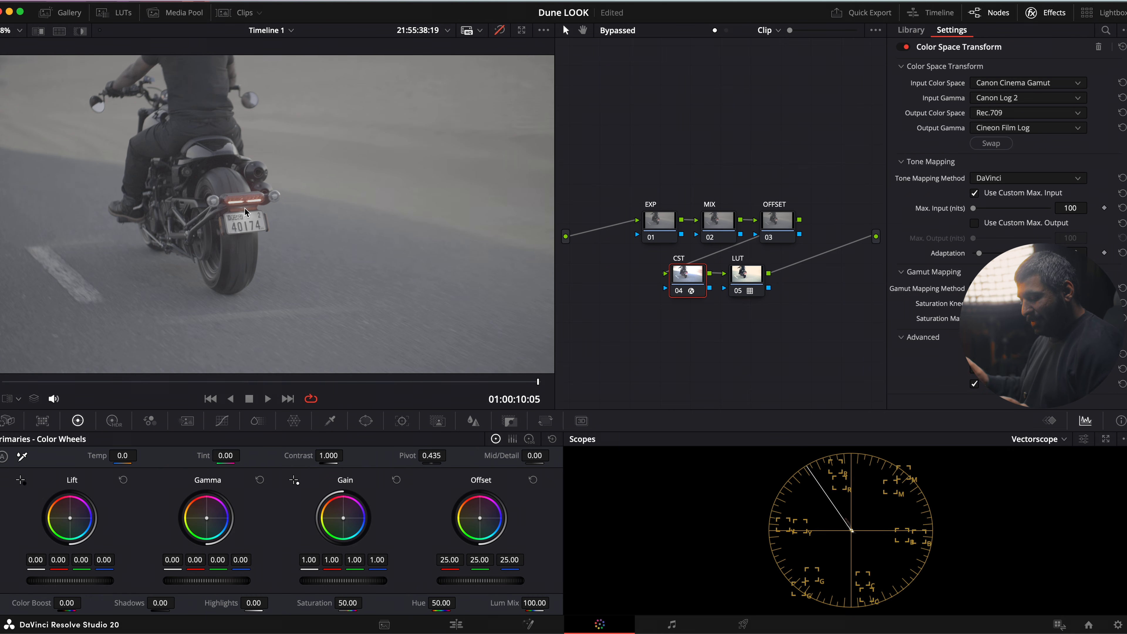
key(shift+d)
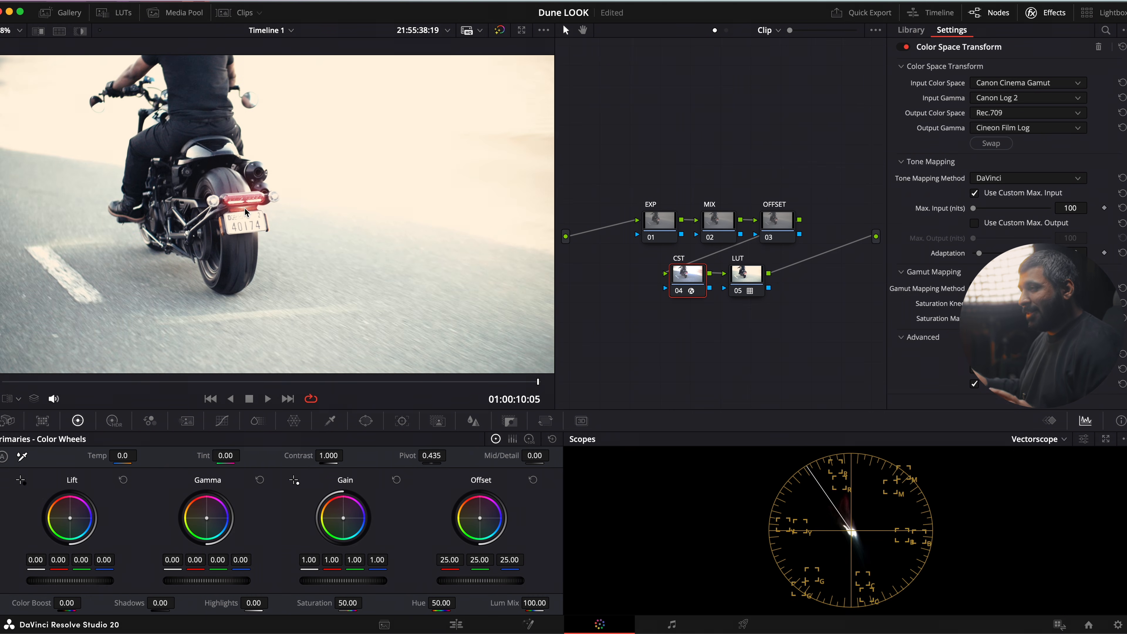
Step: Show the video scopes and move the CST and LUT nodes further below the EXP, MIX and OFFSET nodes
right_click(420, 215)
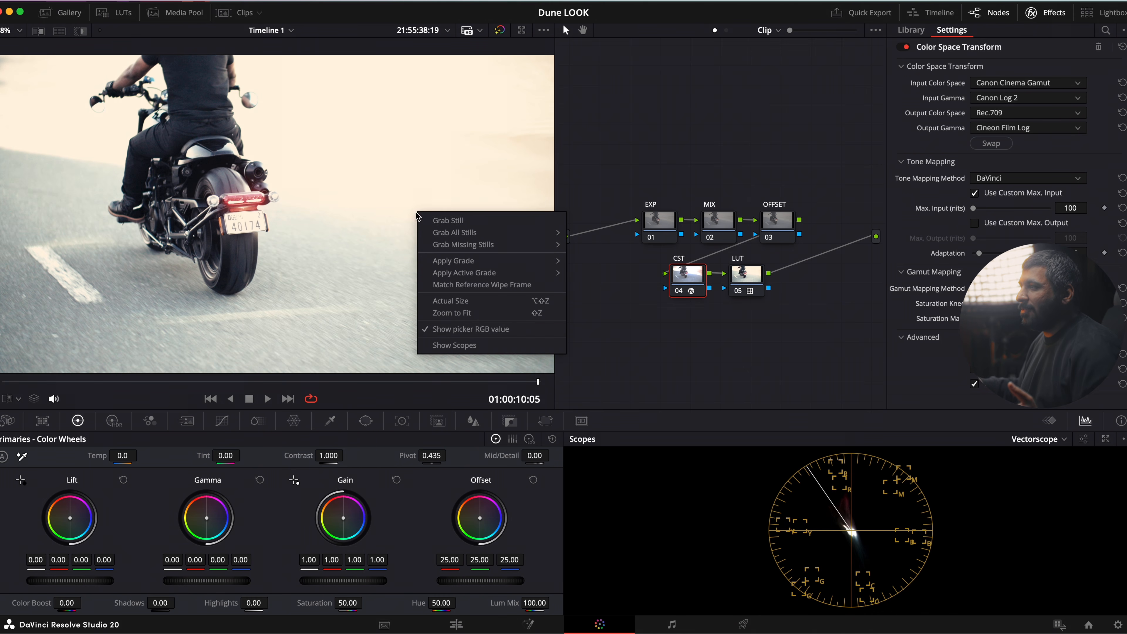
click(431, 344)
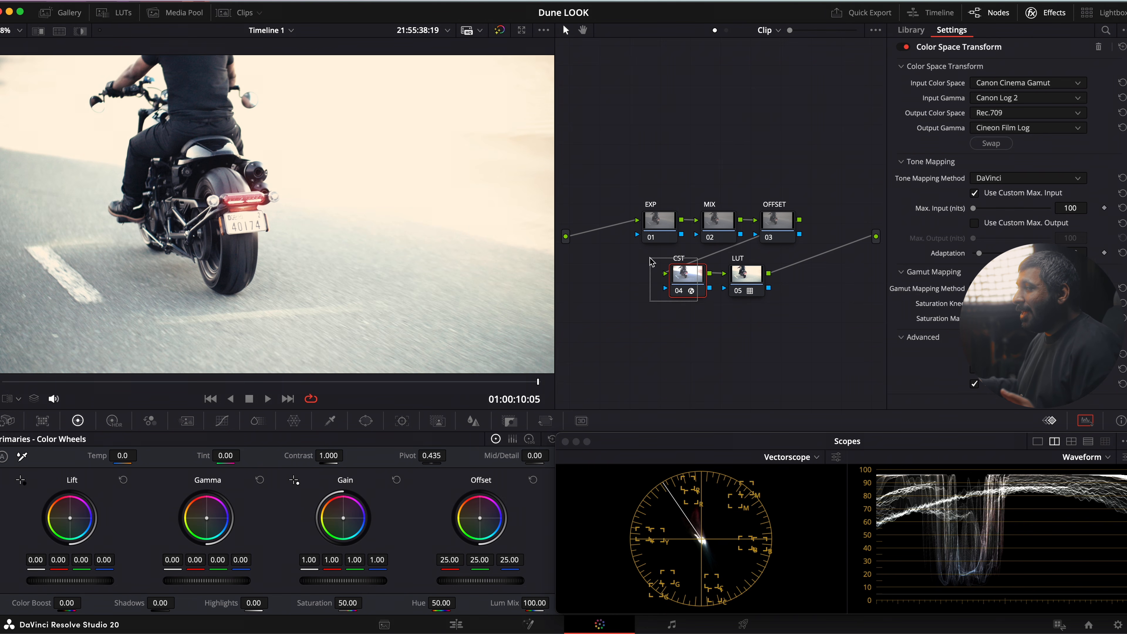
drag(793, 319, 657, 267)
drag(738, 291, 745, 348)
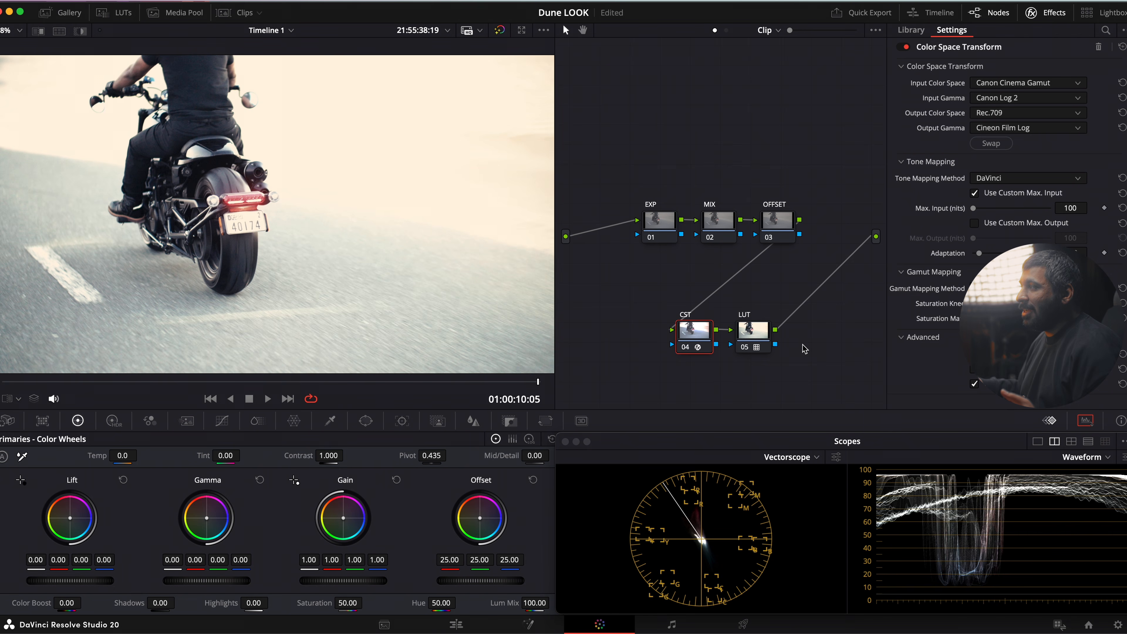
Step: Set the HDR color wheels on the EXP node to Canon Cinema Gamut color space and Canon Log 2 gamma
click(667, 233)
click(111, 421)
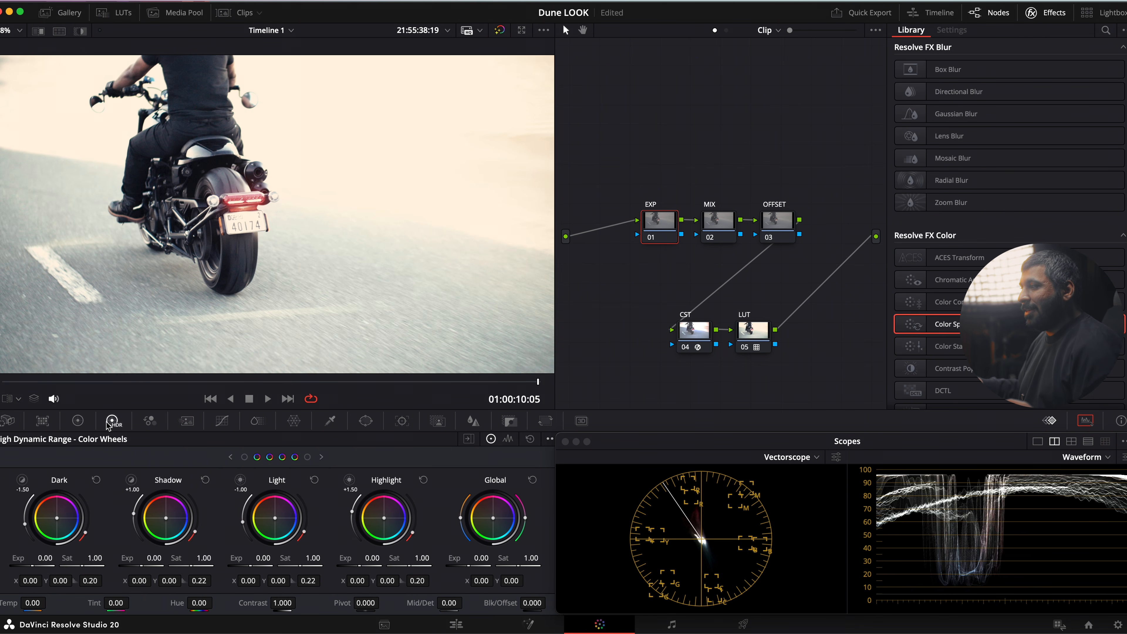
click(549, 441)
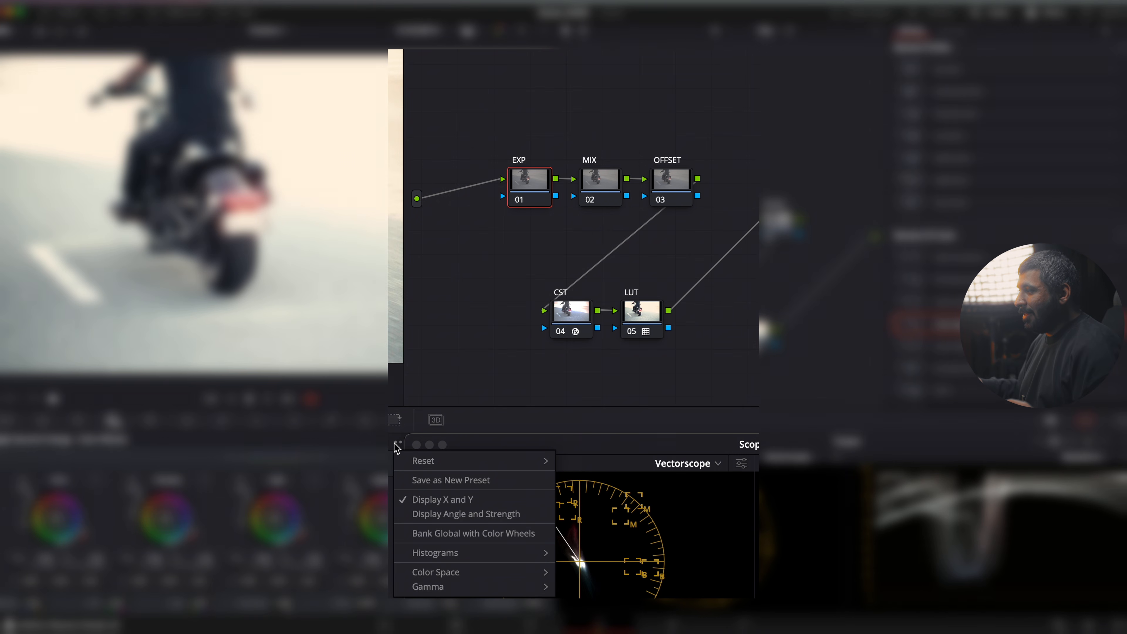
mouse_move(442, 573)
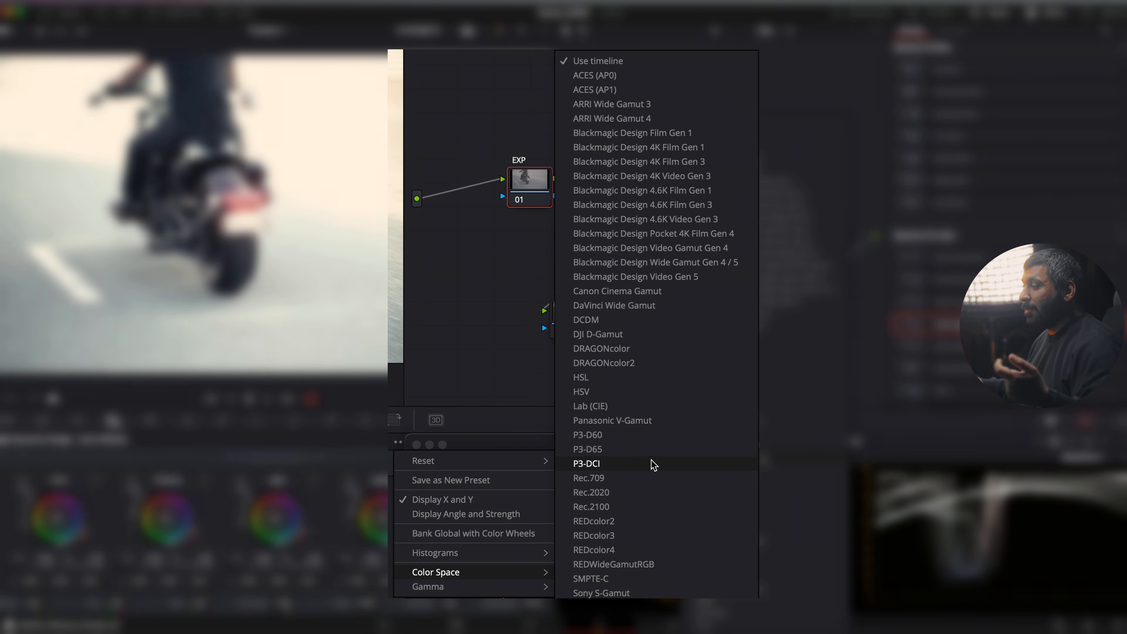
click(607, 293)
click(397, 442)
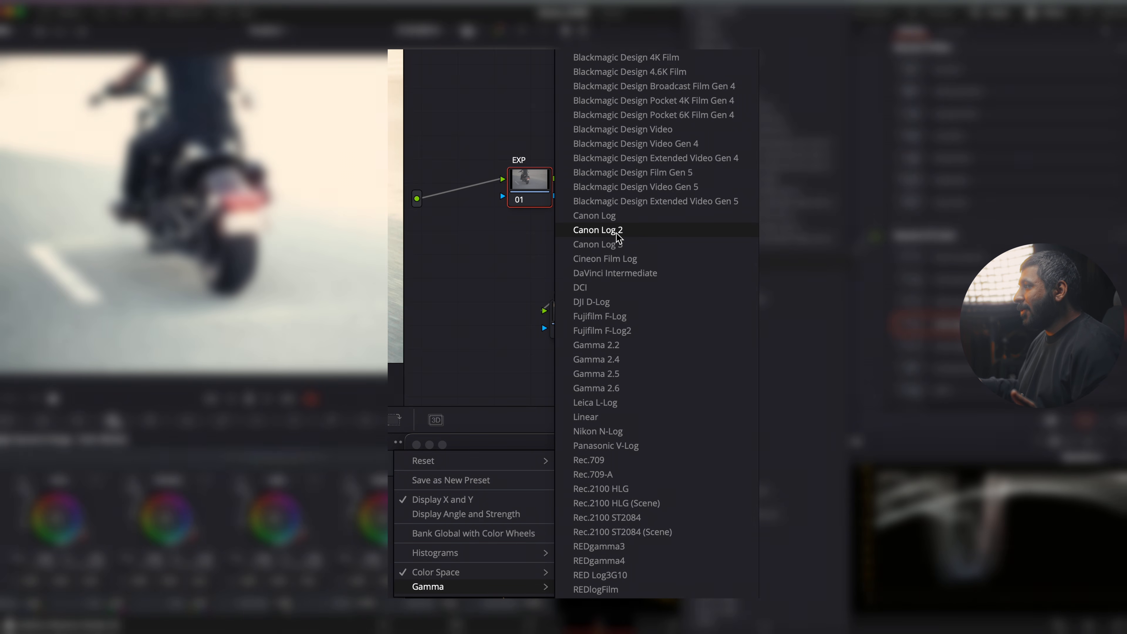
click(619, 230)
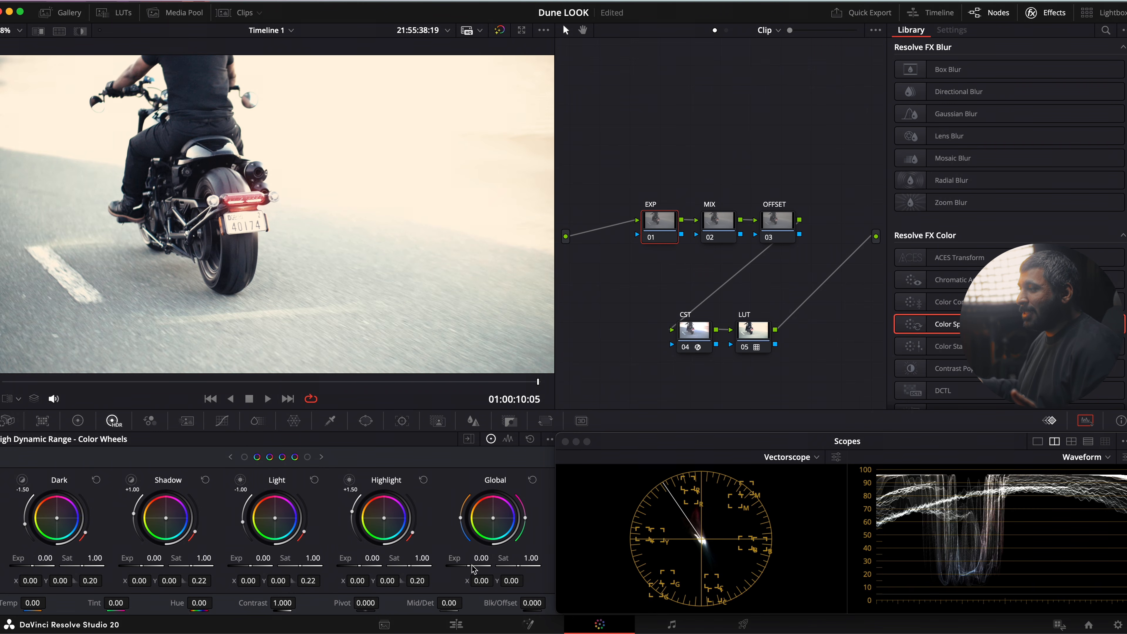
Step: Try adjusting the Global exposure of the EXP node and reset it
drag(472, 566, 470, 566)
double_click(471, 566)
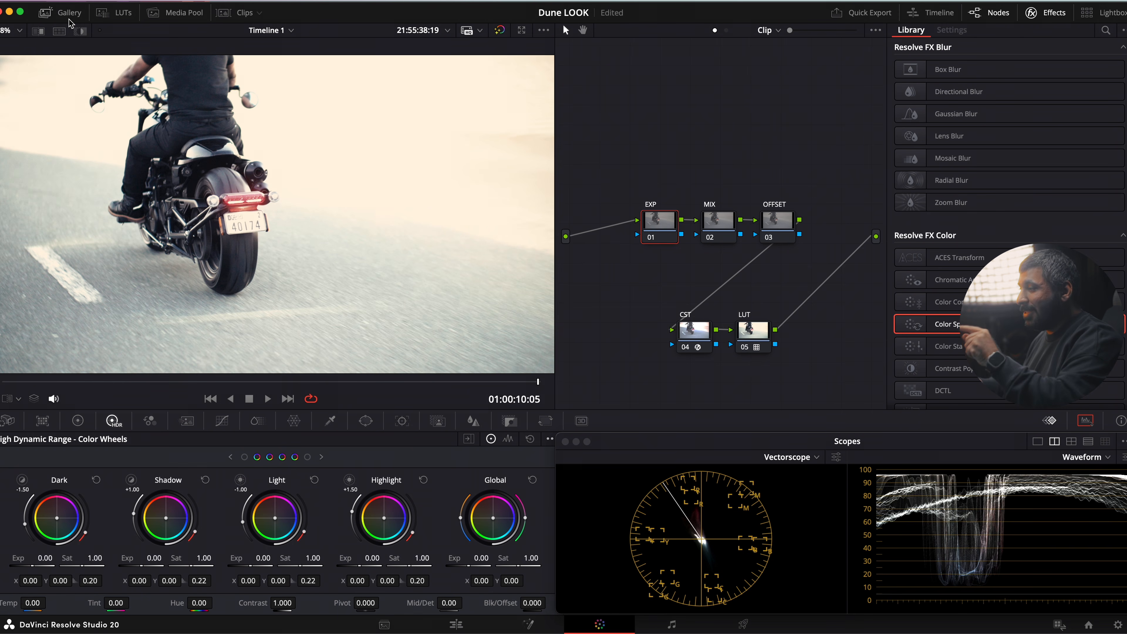
Step: Open the project's Color Management settings to examine the color science and the timeline and output color spaces
click(1115, 624)
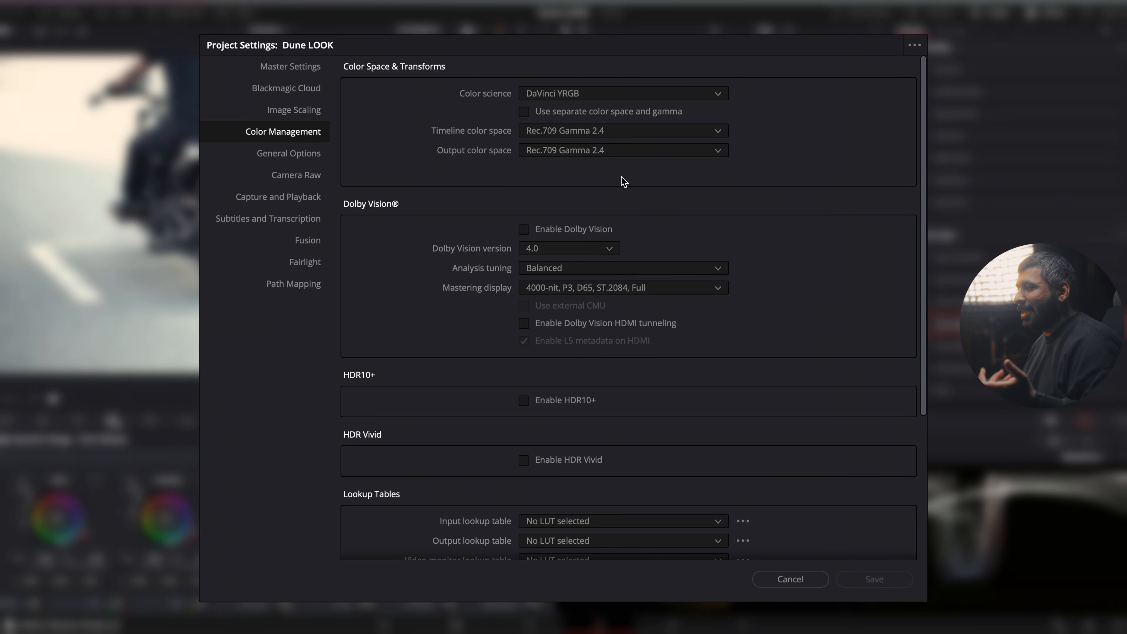
Step: Close the project settings without saving and check the color space options of the EXP node's HDR color wheels
click(764, 574)
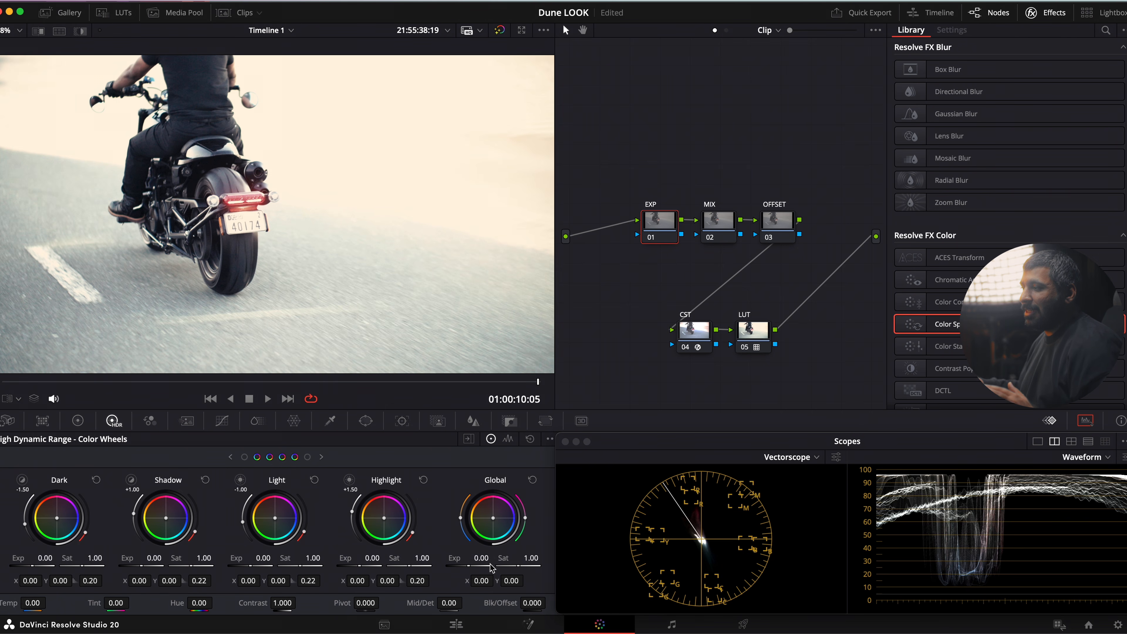
click(550, 439)
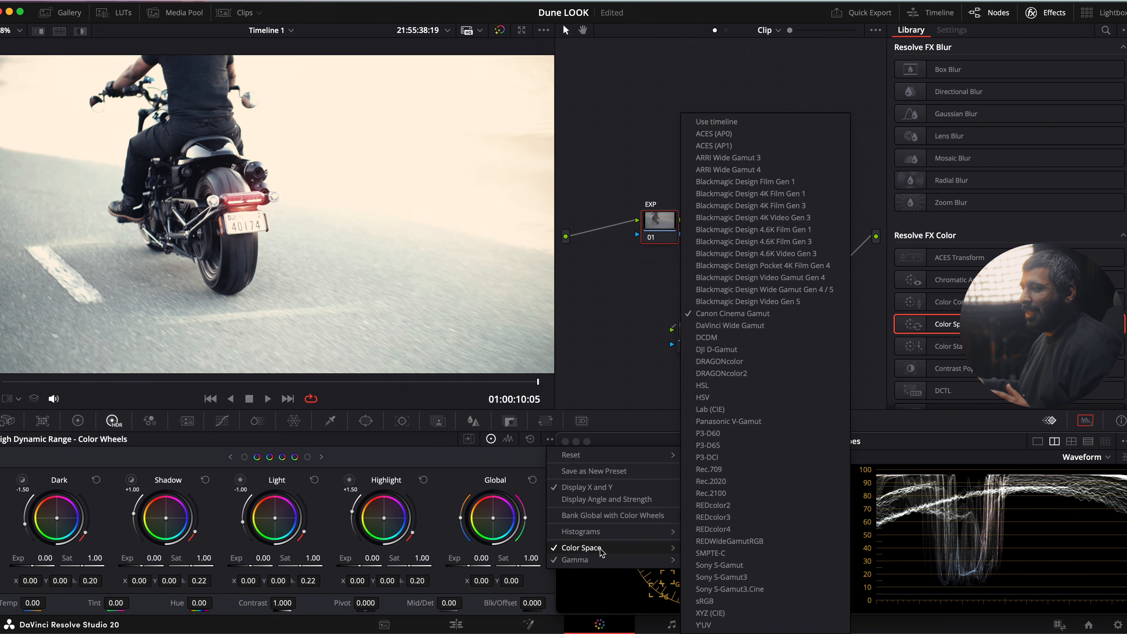
click(602, 359)
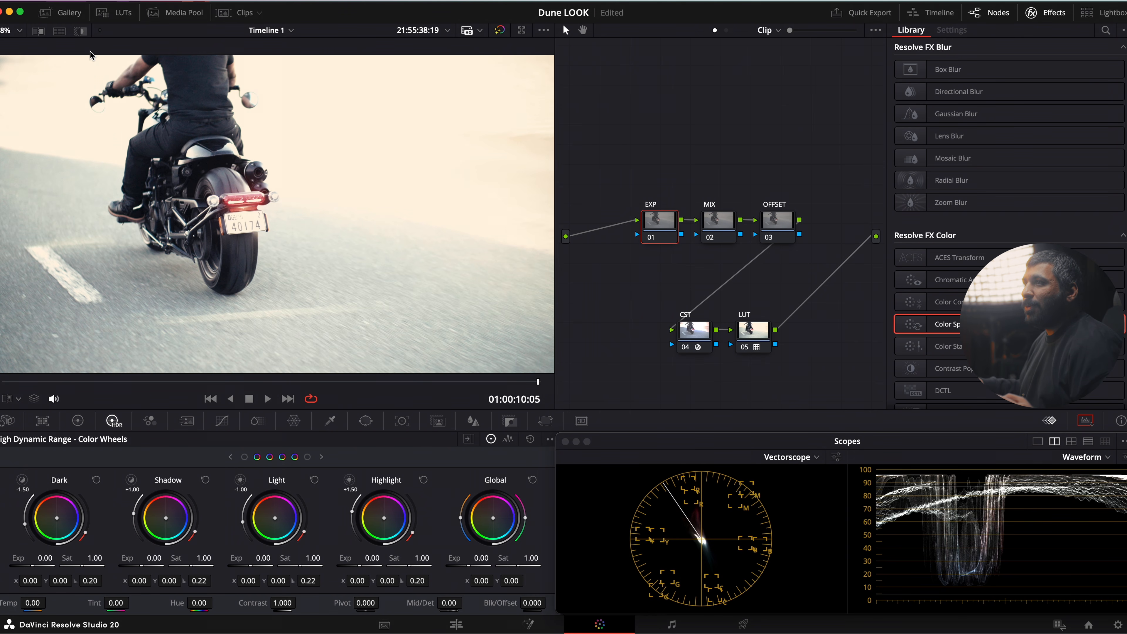
Step: Compare the motorcycle clip side by side with the Dune reference still in a Selected Clips split screen, with the clip thumbnails hidden
click(59, 31)
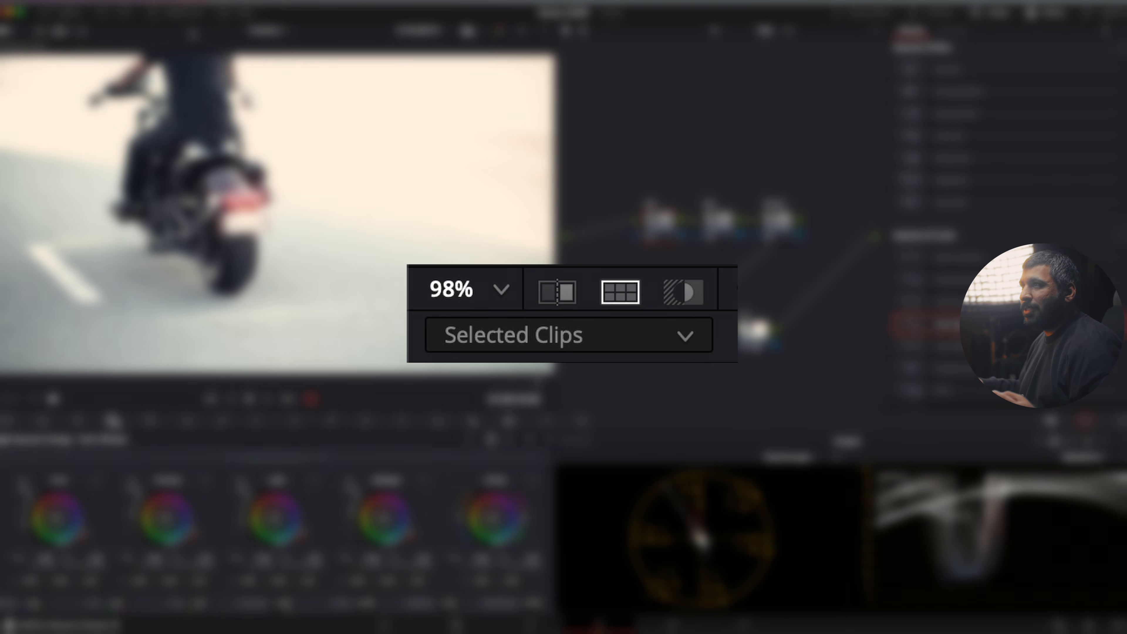
click(229, 12)
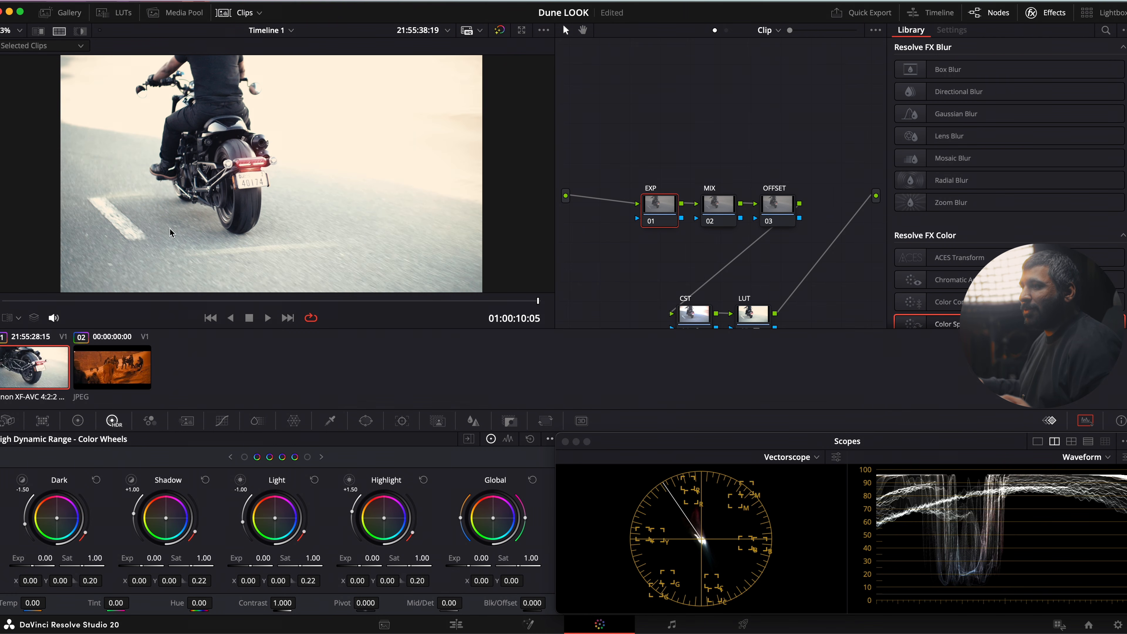
click(116, 372)
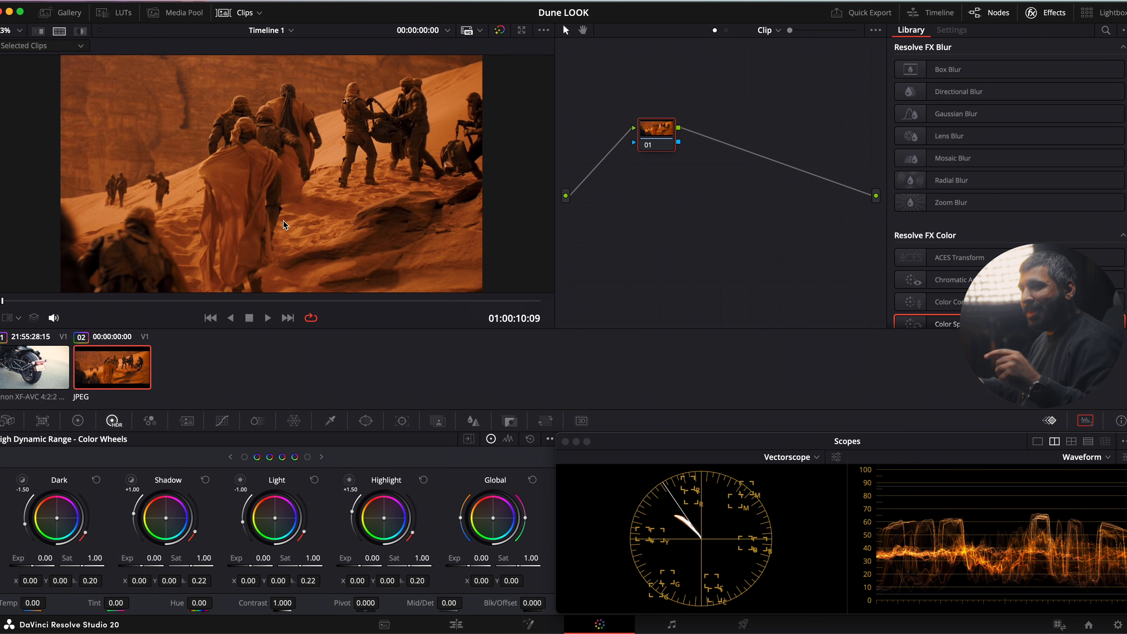
click(16, 371)
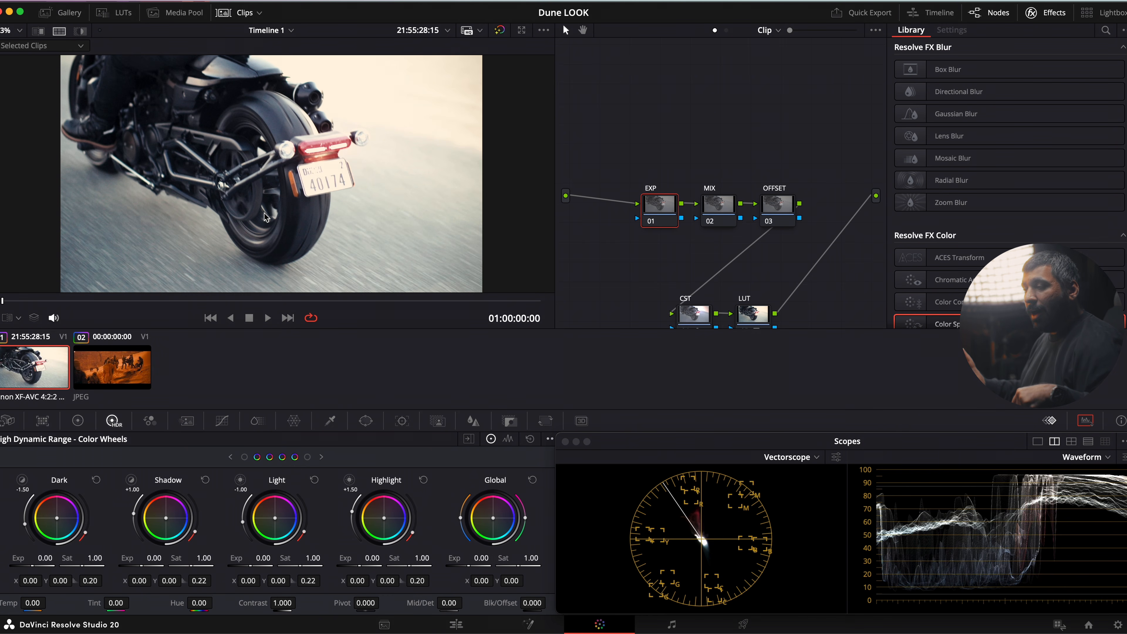
super+click(130, 373)
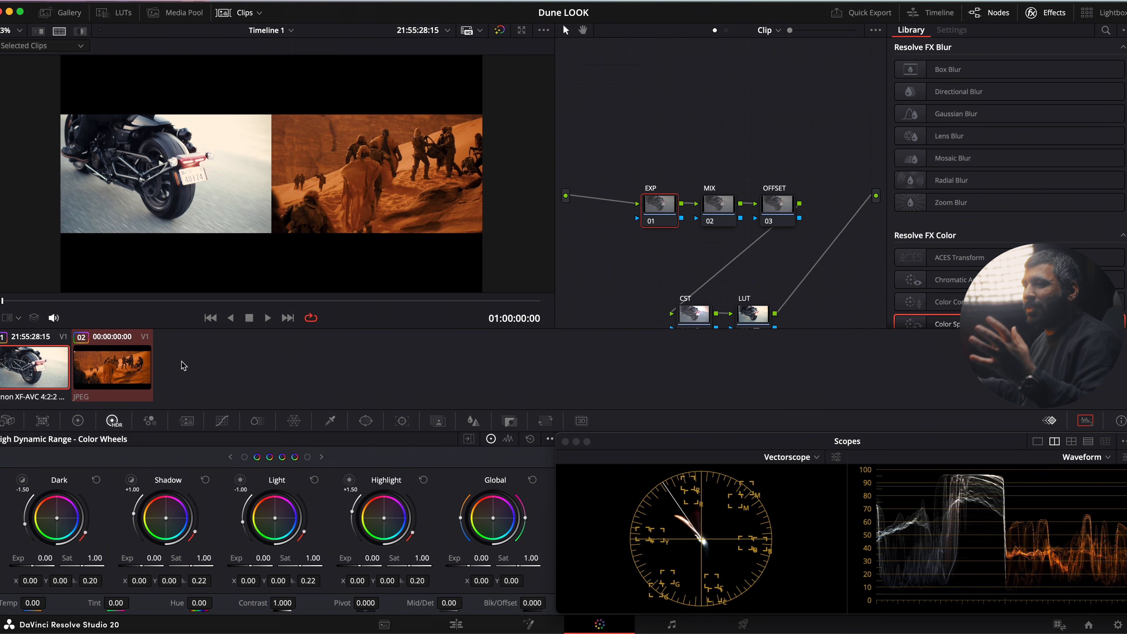
click(244, 13)
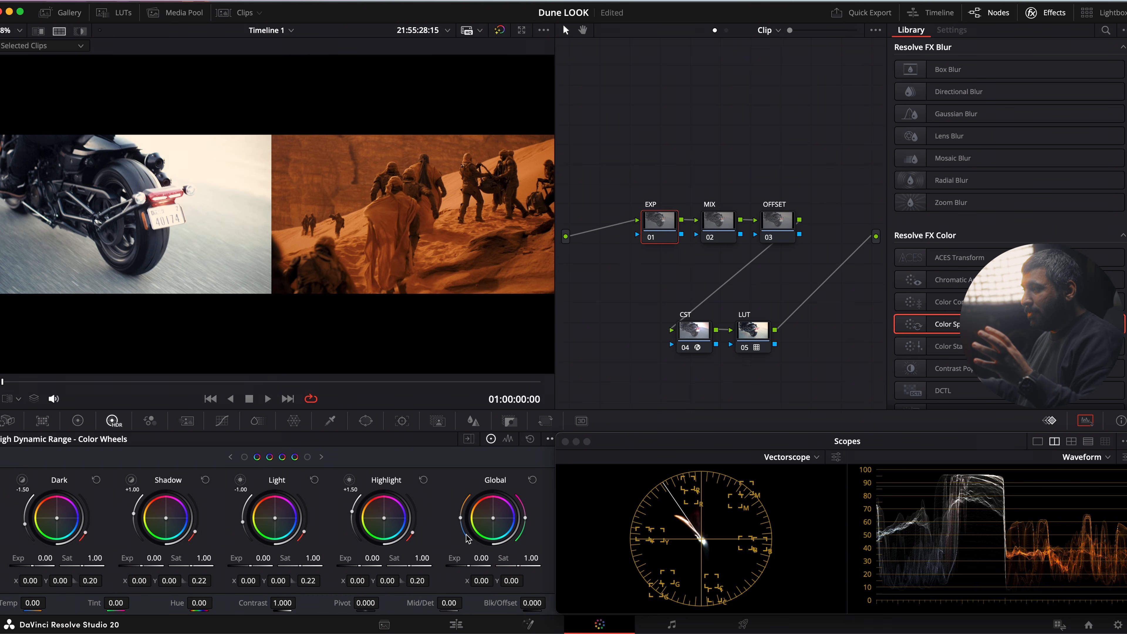
Step: Set the EXP node's HDR exposure to -1.16 for Global and 0.43 for Shadow, and save the project
drag(471, 569, 448, 542)
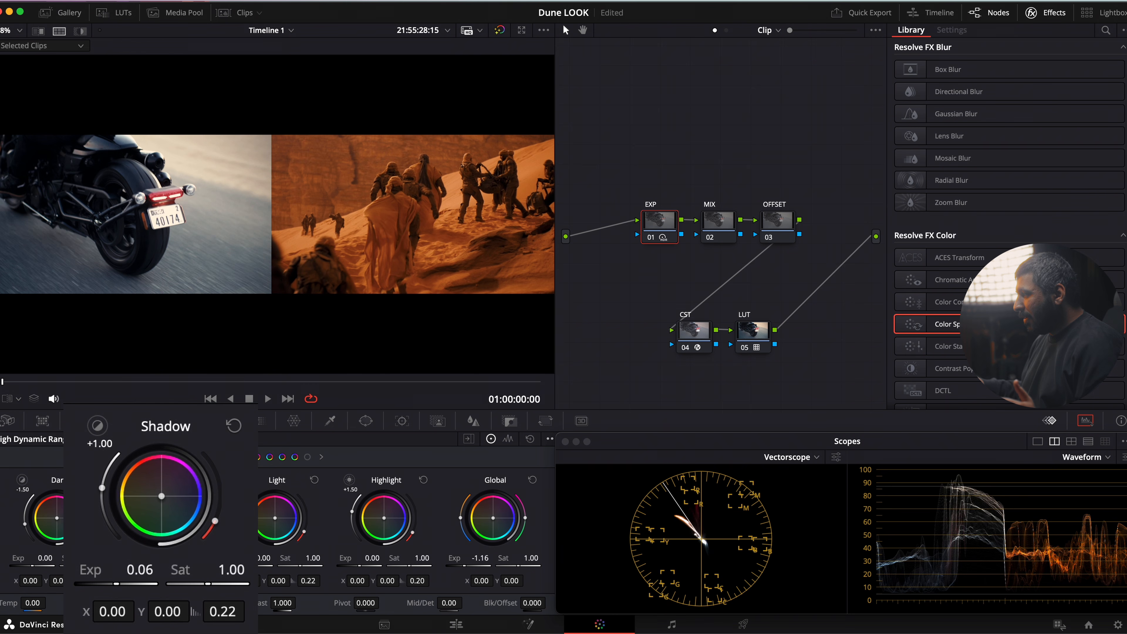
drag(141, 566, 192, 565)
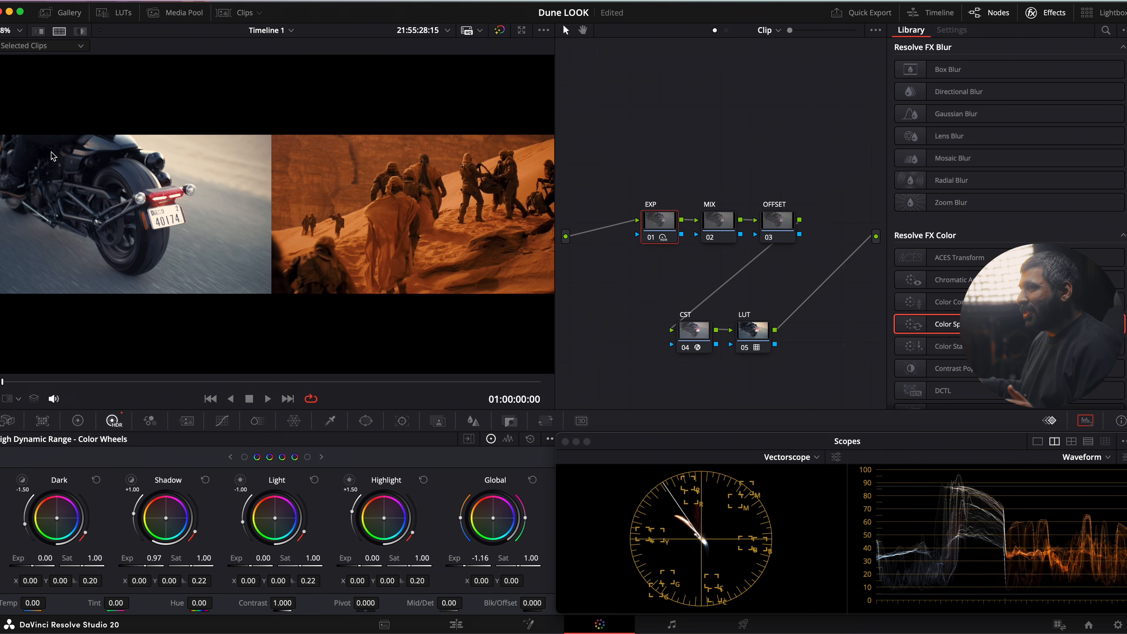
drag(181, 381, 482, 434)
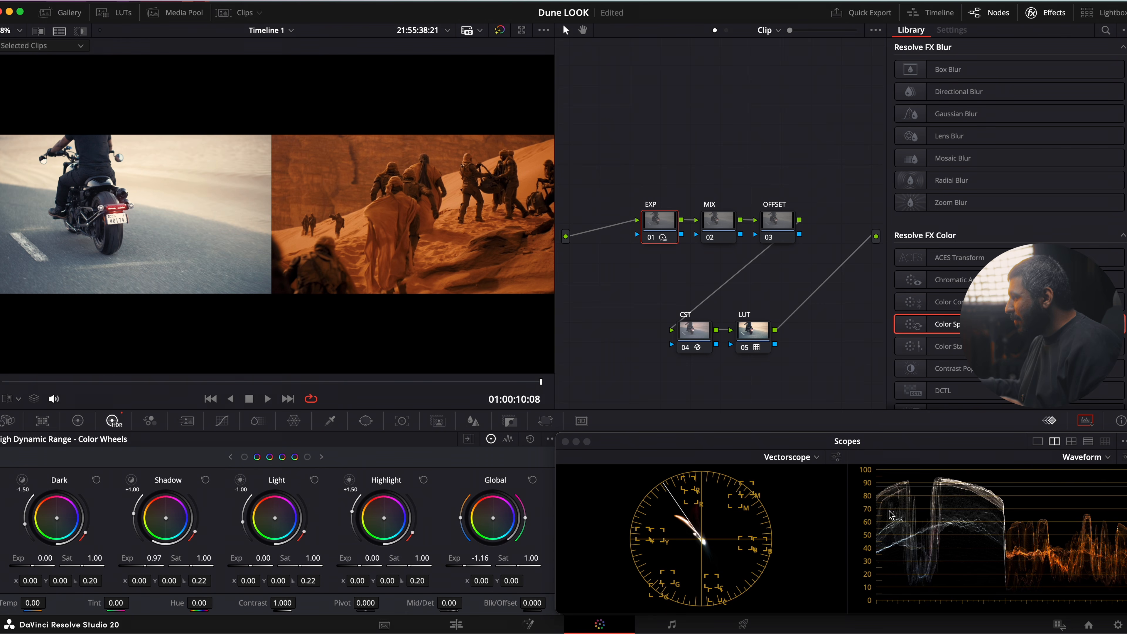
key(super+s)
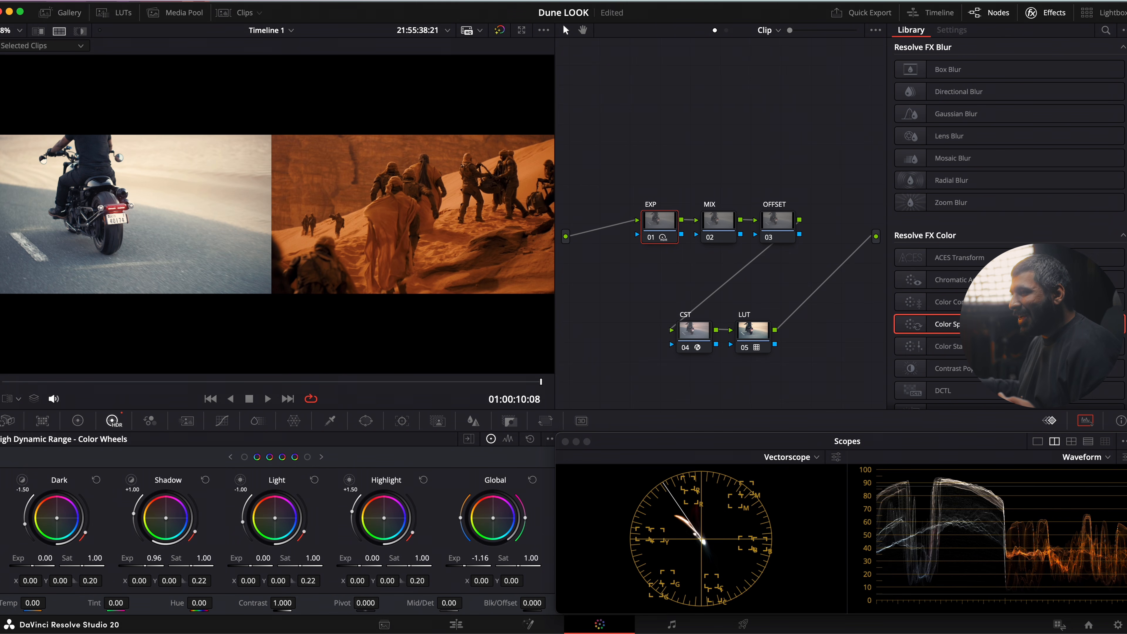
drag(155, 557, 153, 558)
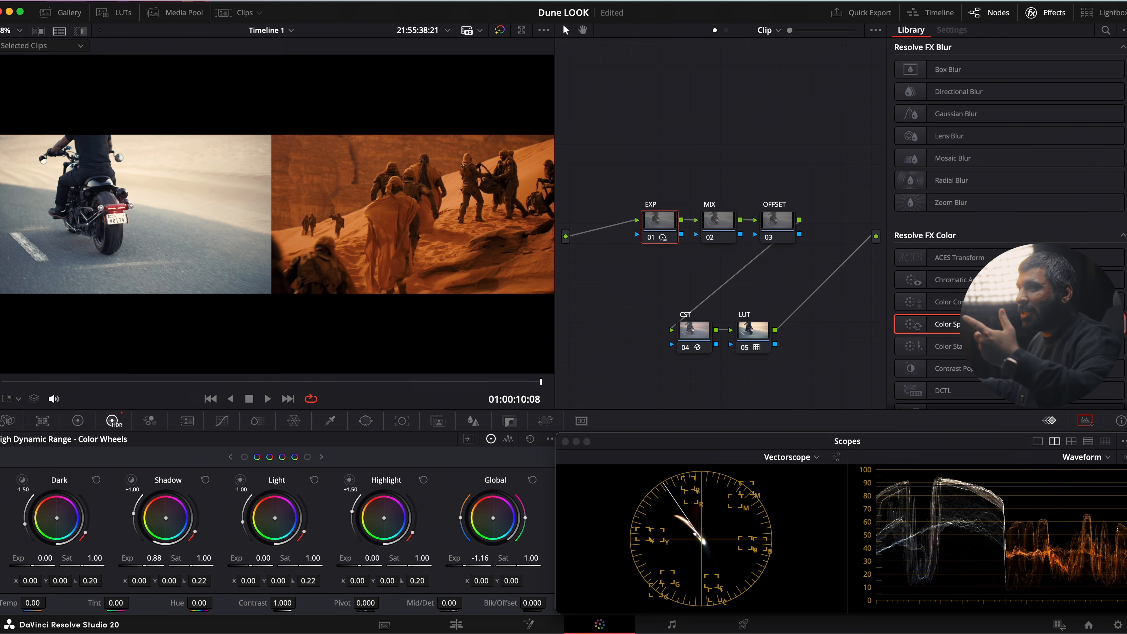
drag(154, 557, 134, 558)
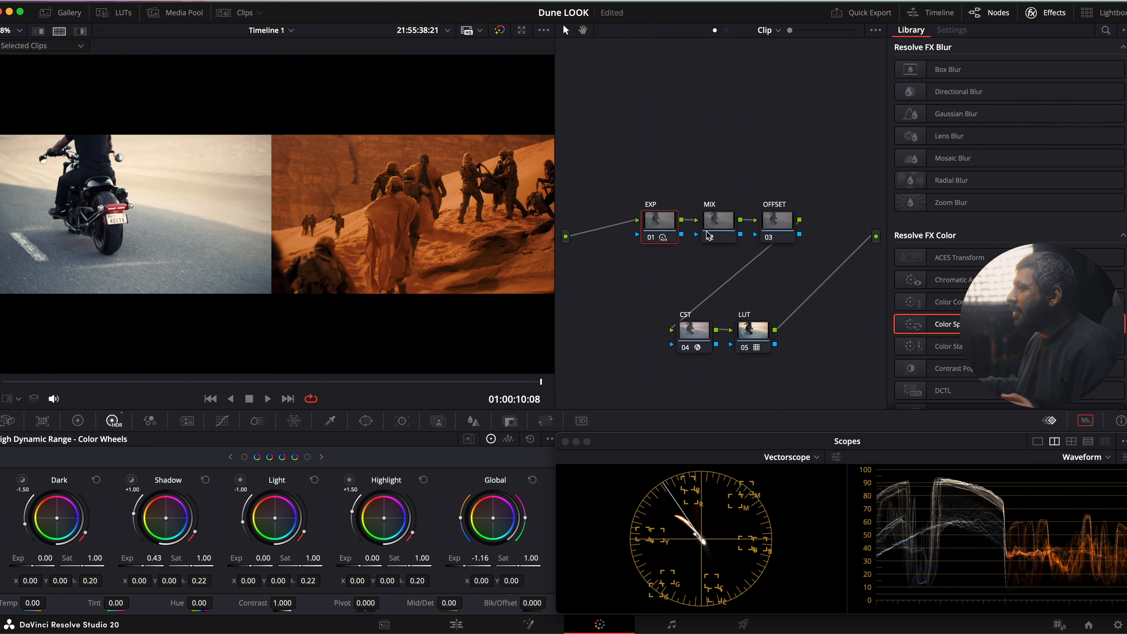
Step: In the RGB Mixer of the MIX node, set the Blue Output's green channel to 1.00 and its blue channel to 0.00
click(719, 230)
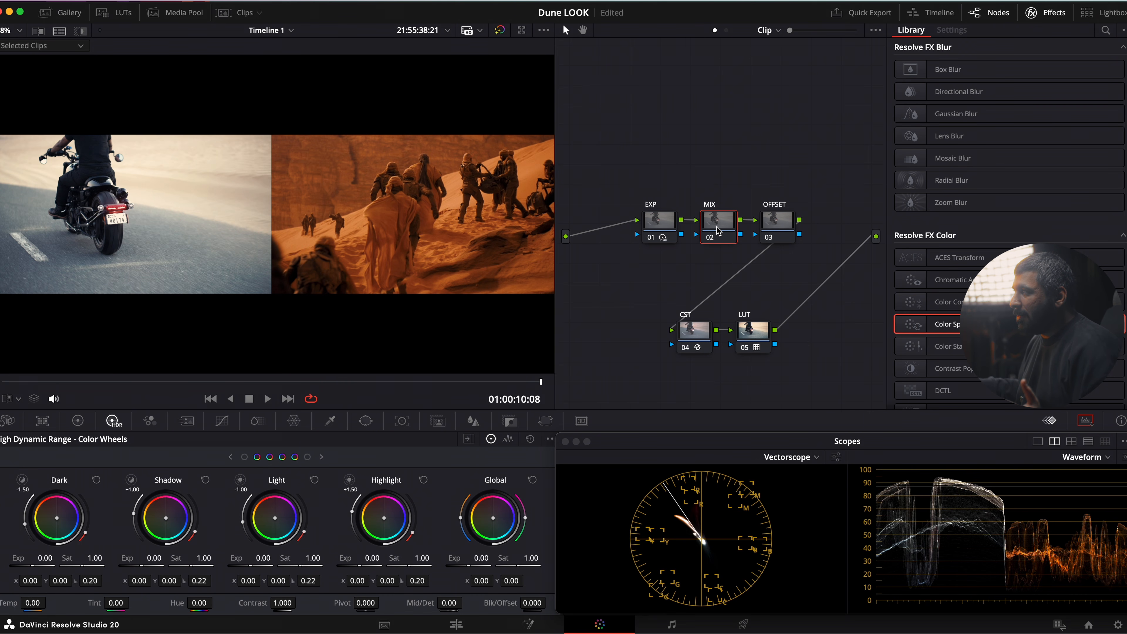
drag(841, 176, 644, 378)
click(690, 158)
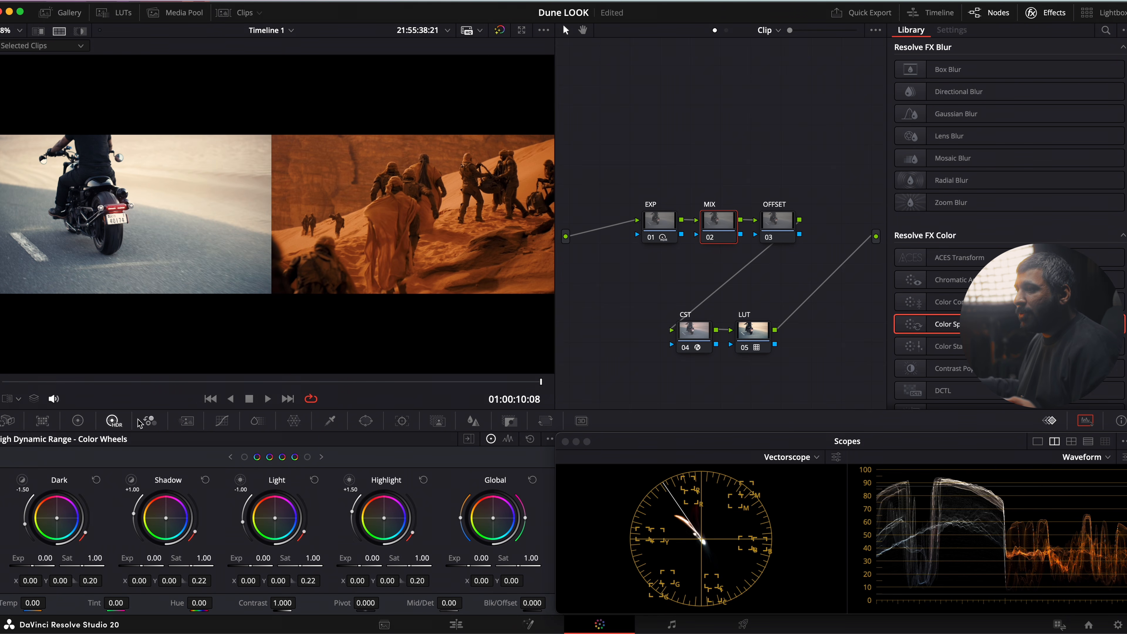
click(148, 421)
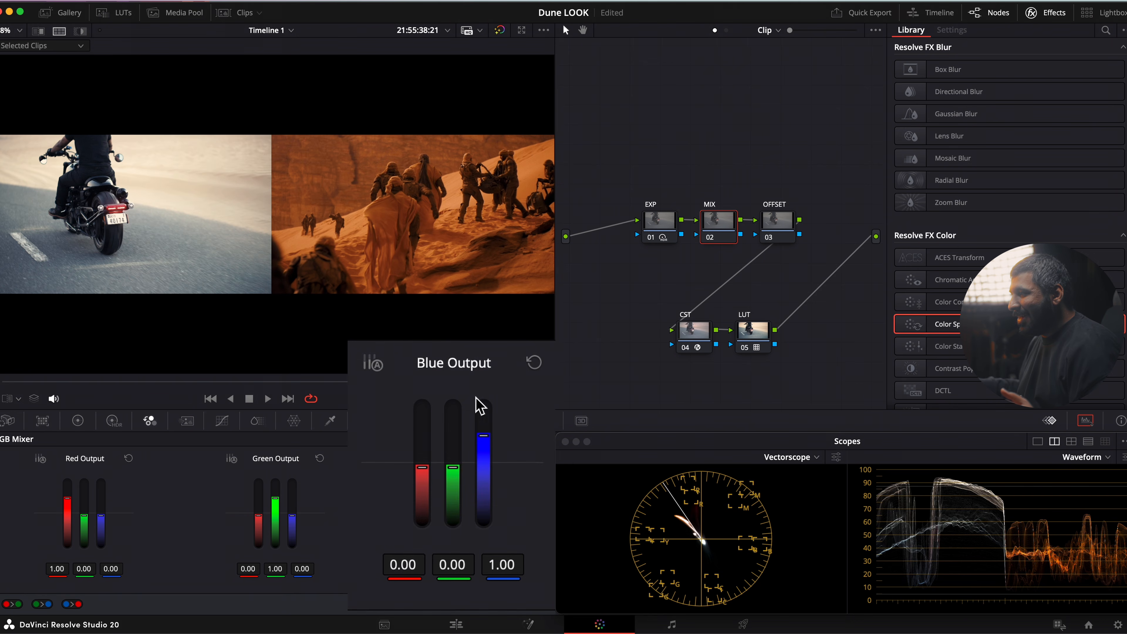
double_click(452, 569)
text(1)
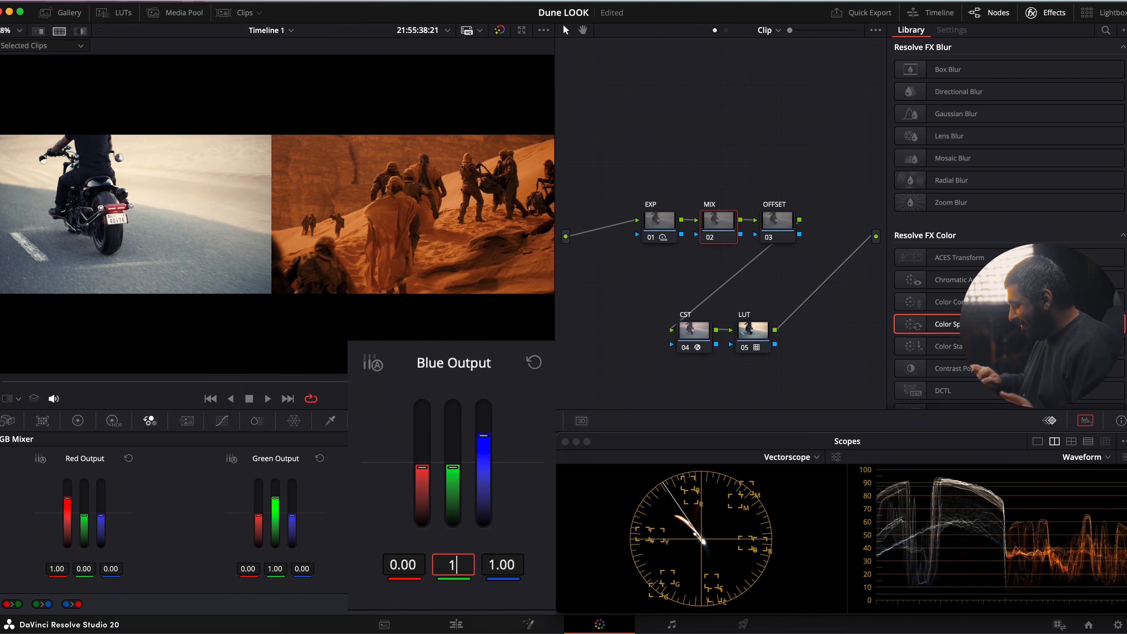
key(Return)
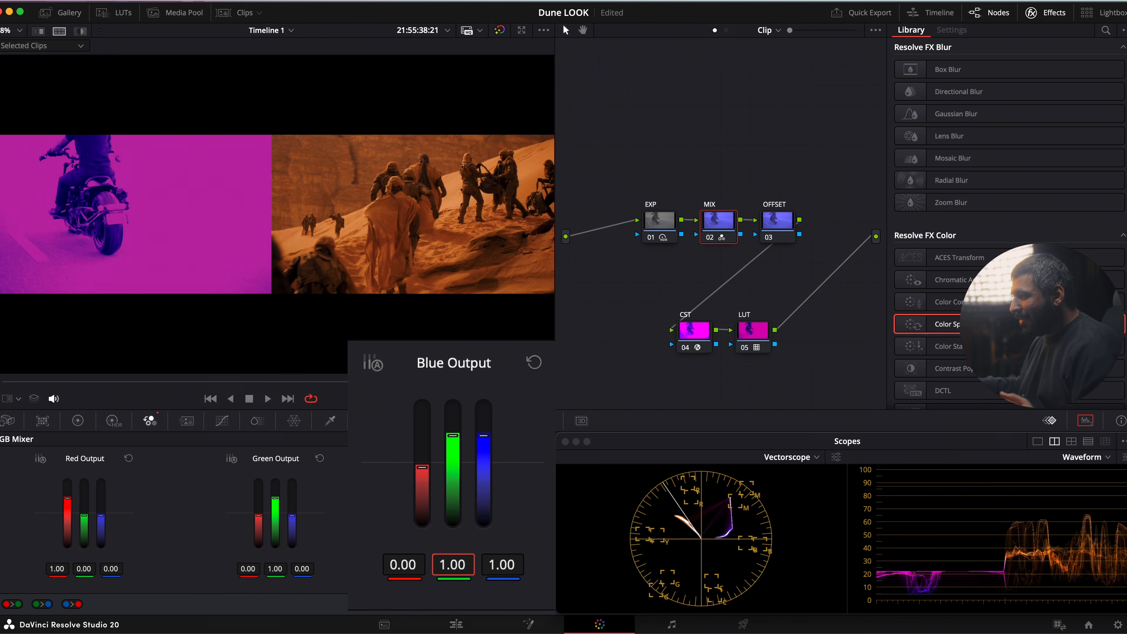
double_click(505, 566)
text(0)
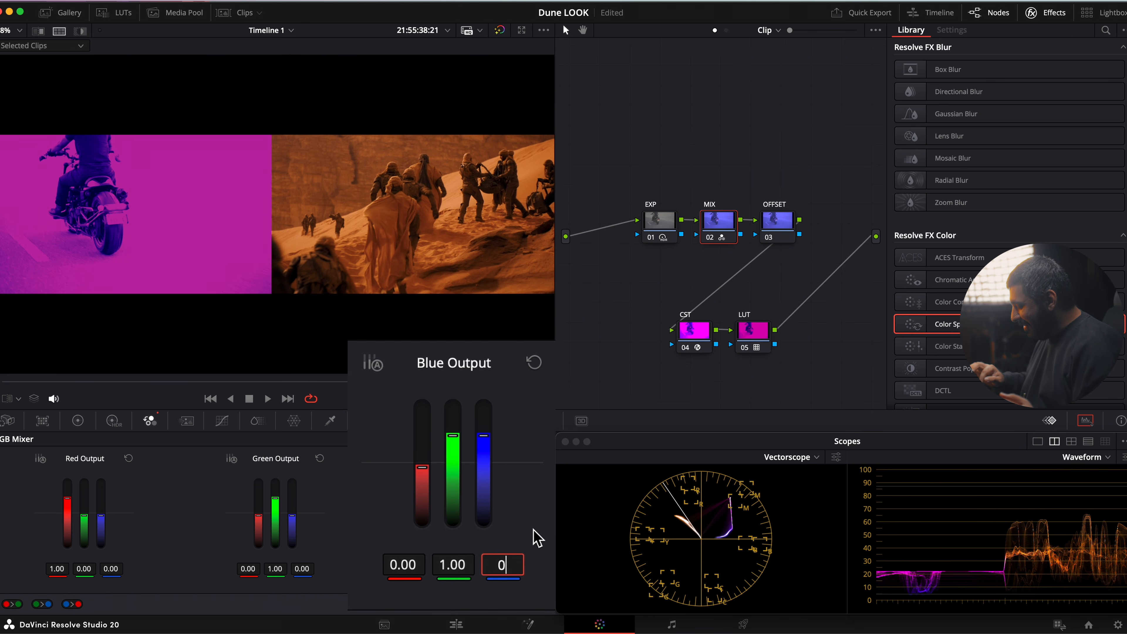
key(Return)
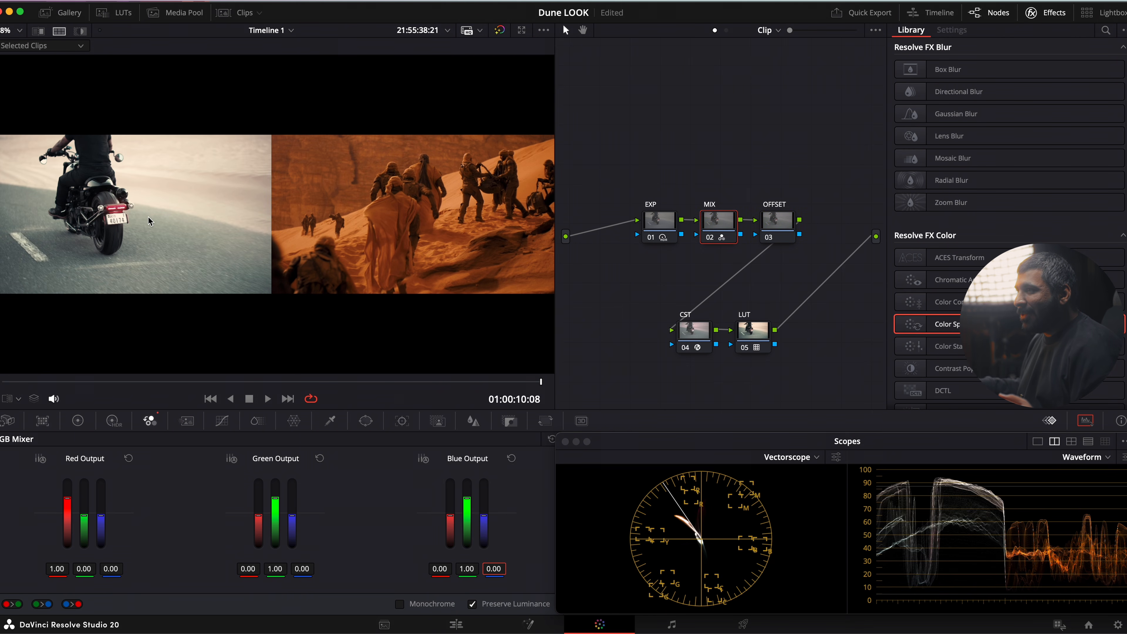
Step: View the motorcycle clip without the split screen and compare the image with the MIX node disabled and enabled
click(59, 31)
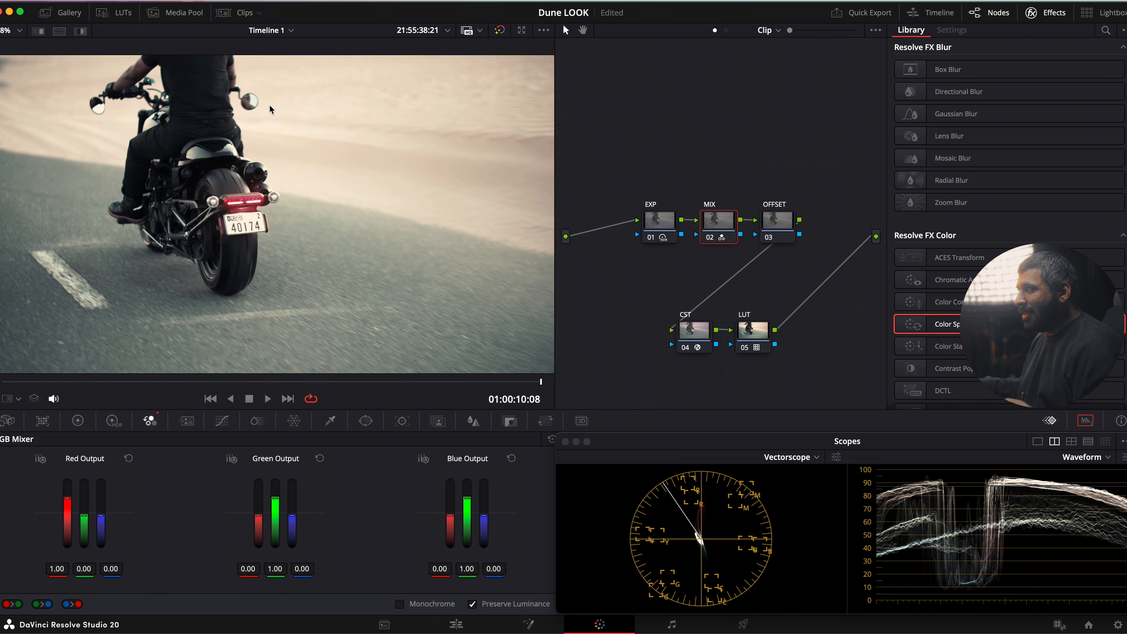
click(708, 239)
click(708, 239)
click(708, 239)
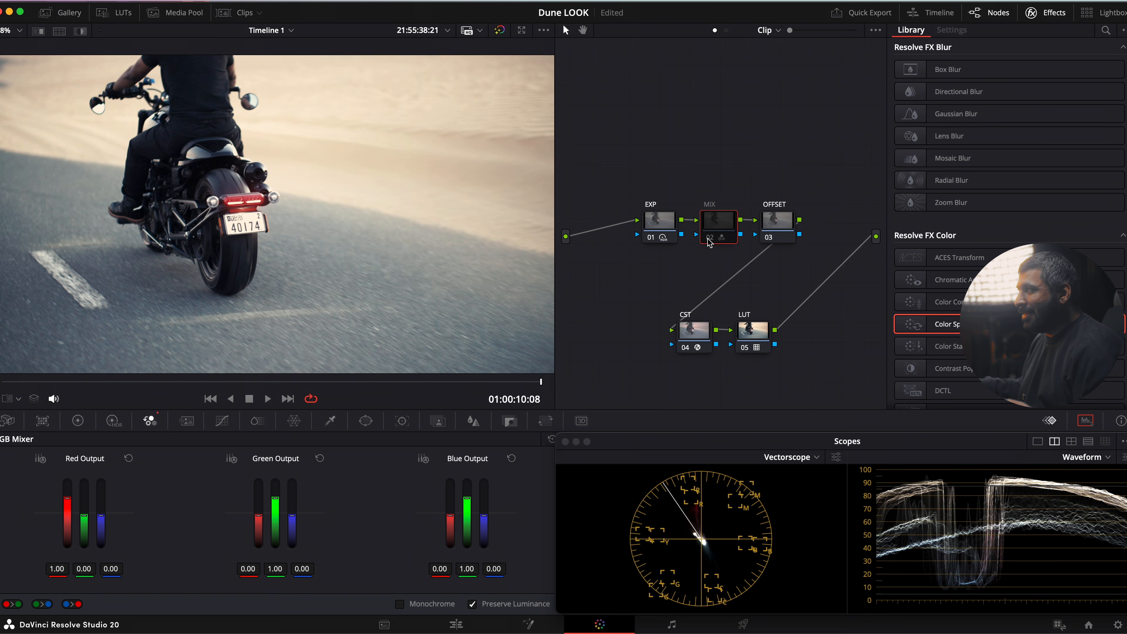
click(708, 239)
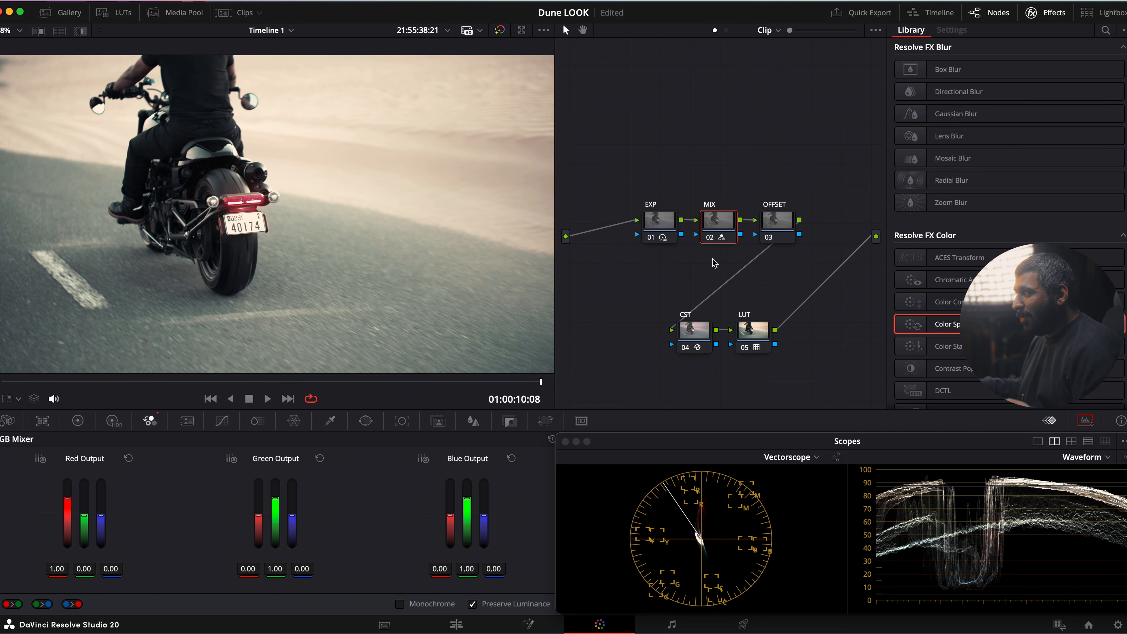
click(710, 238)
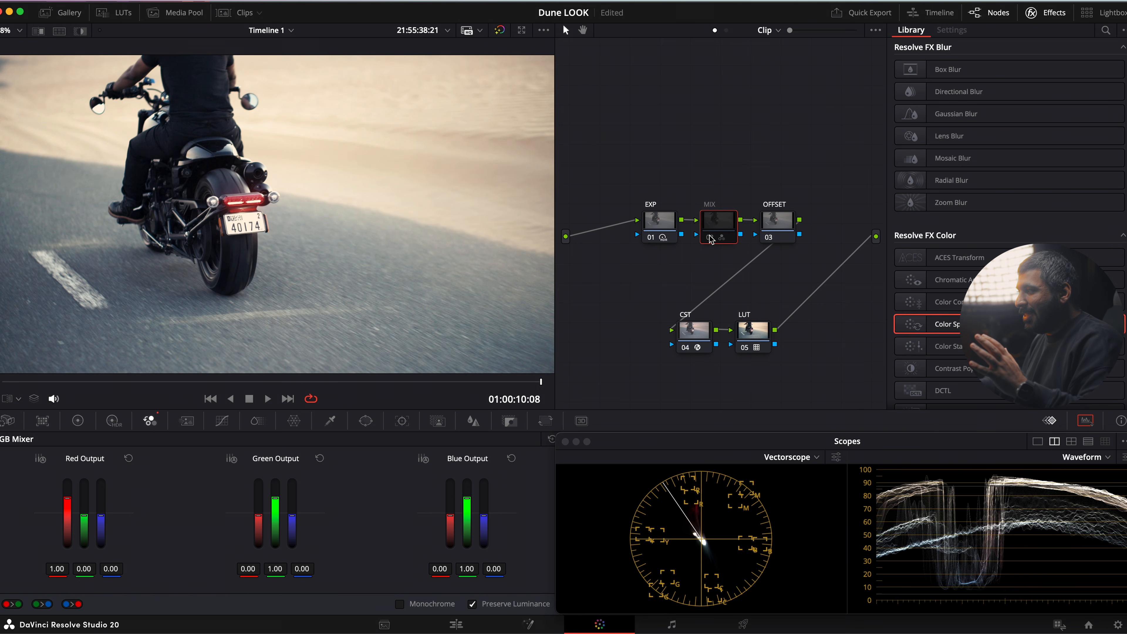
click(710, 238)
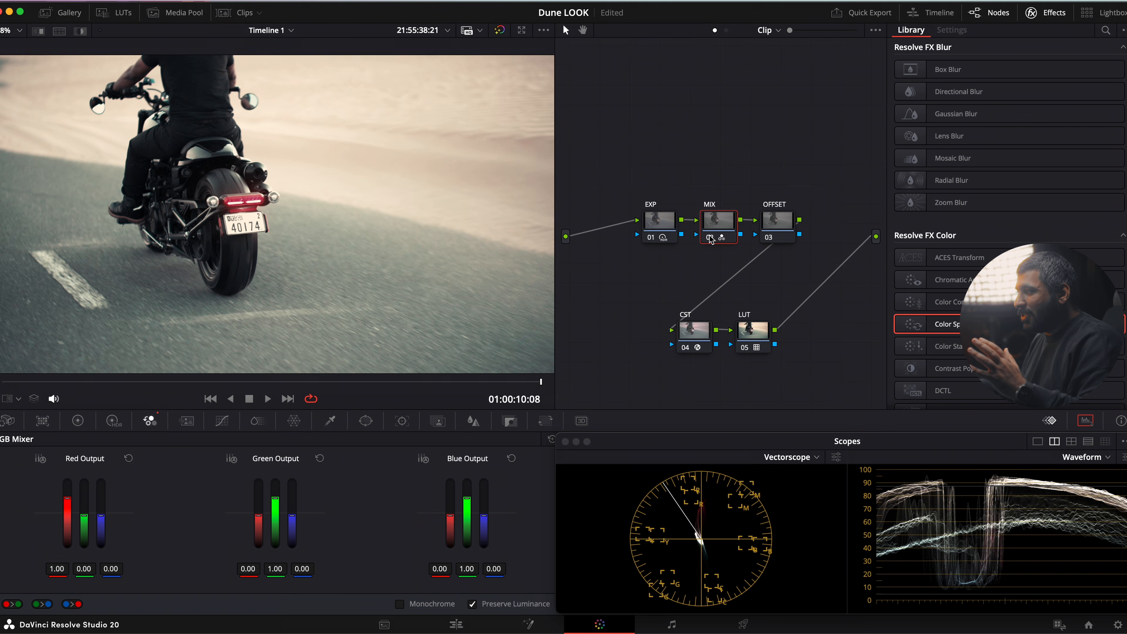
click(710, 238)
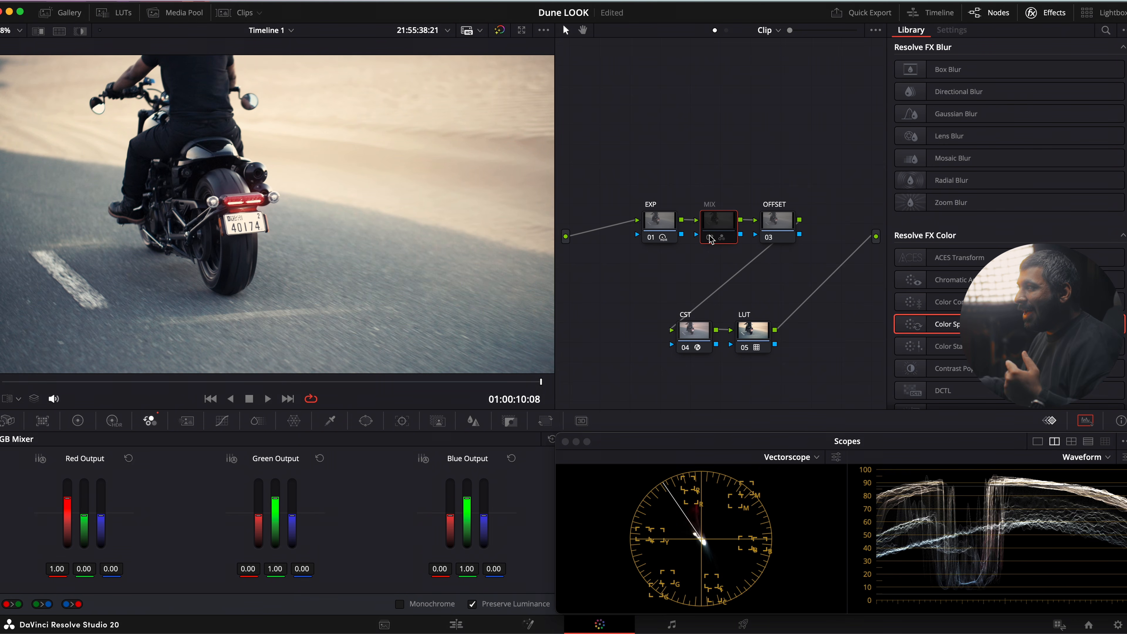
click(710, 239)
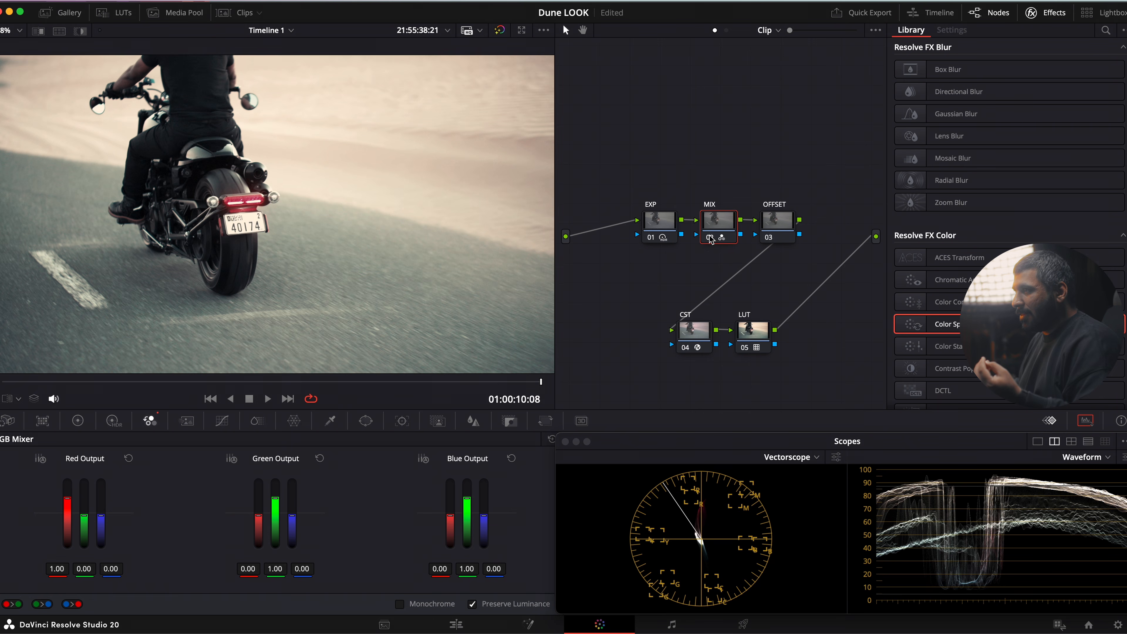
Step: Restore the split screen and push the OFFSET node's Offset wheel toward orange, to about 33.98 red, 22.40 green and 10.86 blue
click(775, 228)
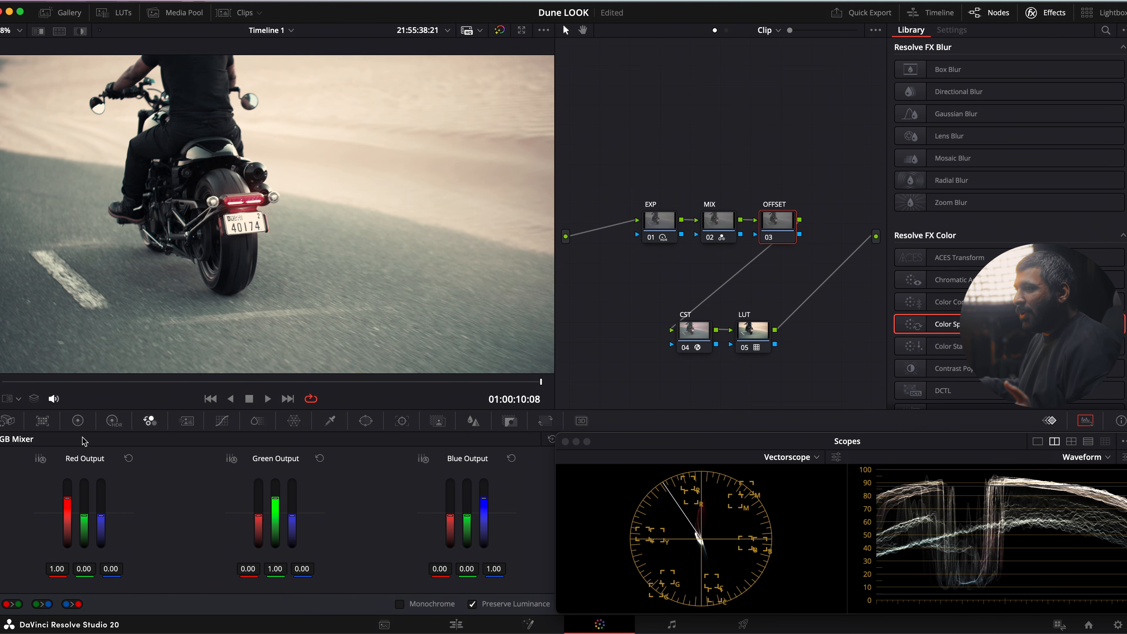
click(78, 420)
click(59, 30)
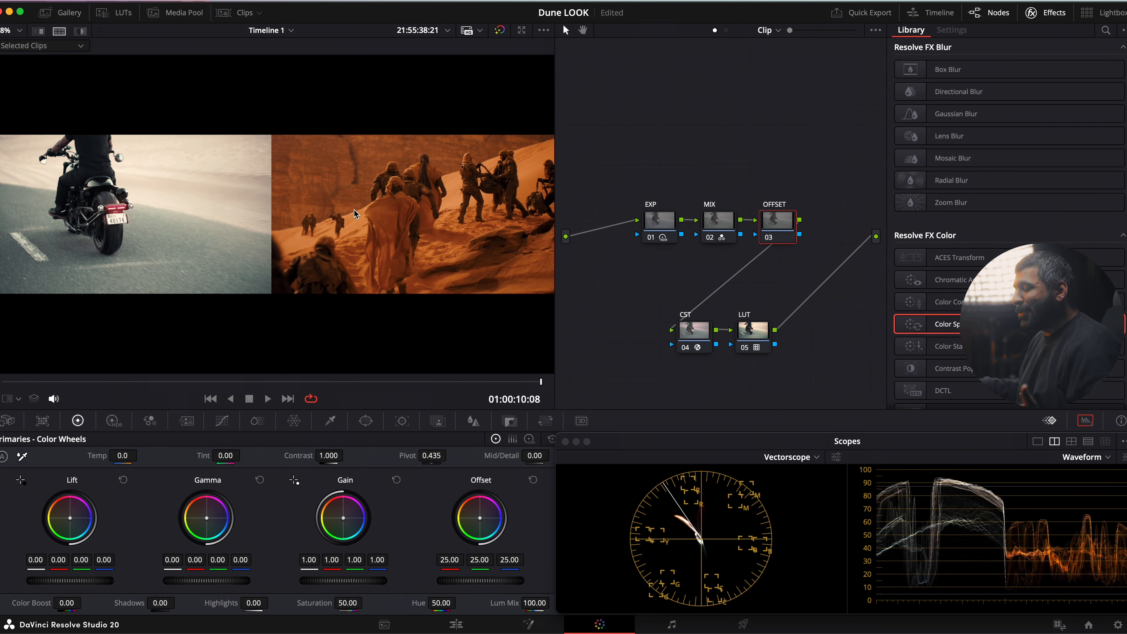
drag(476, 471, 468, 463)
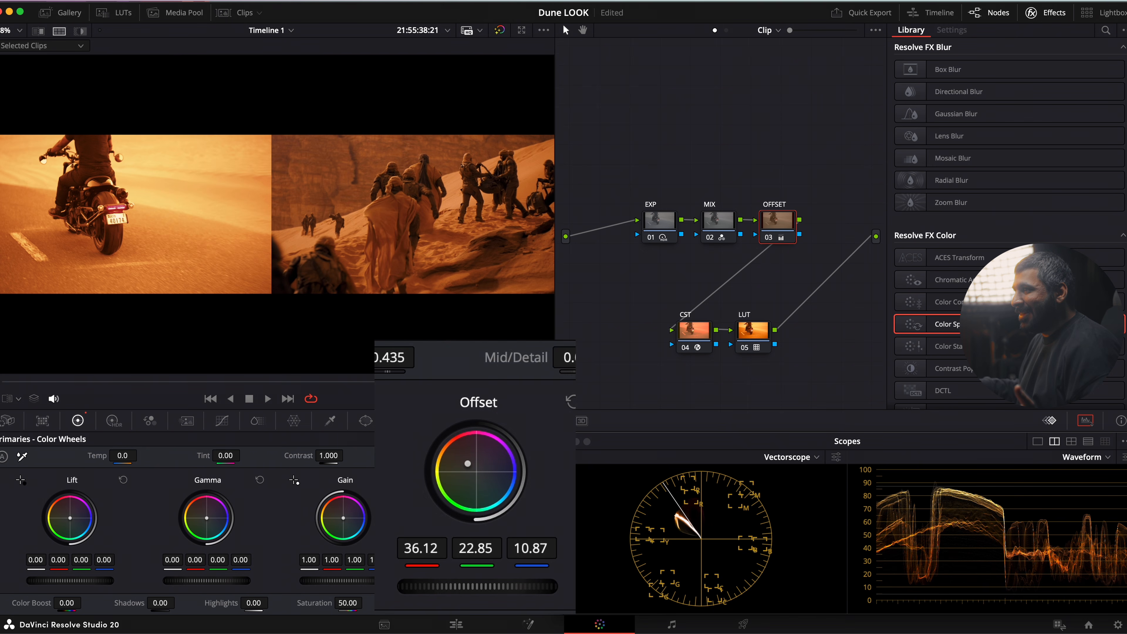
mouse_move(468, 463)
mouse_down()
mouse_move(483, 471)
mouse_move(468, 464)
mouse_up()
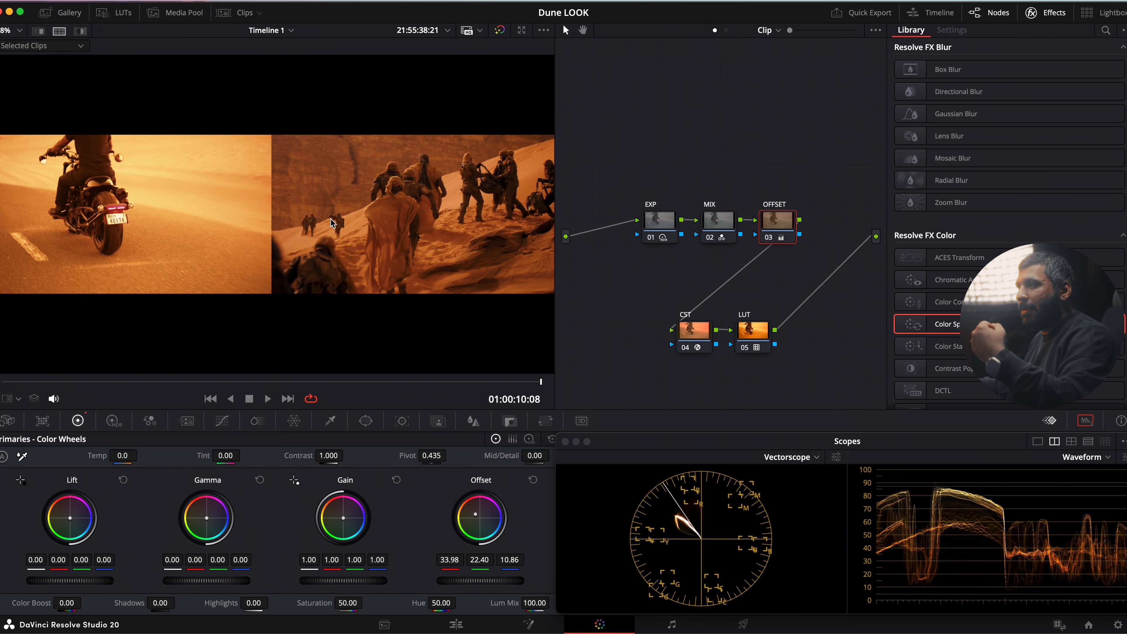
Step: Lower the Global exposure in the EXP node's HDR color wheels to -2.04
click(659, 226)
click(113, 421)
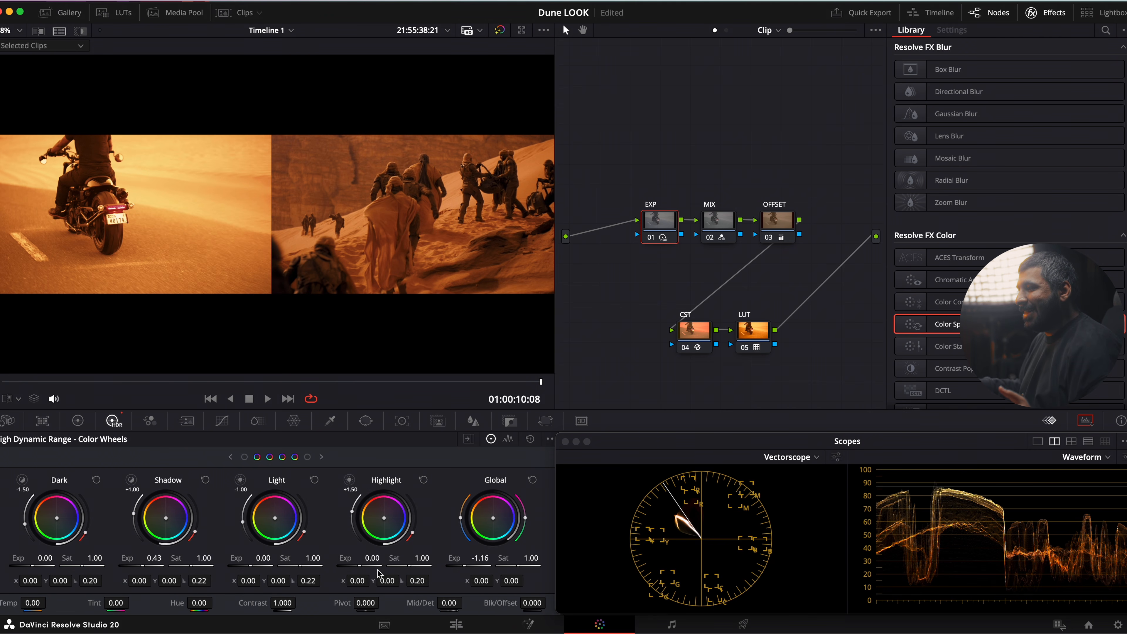
drag(491, 567, 389, 566)
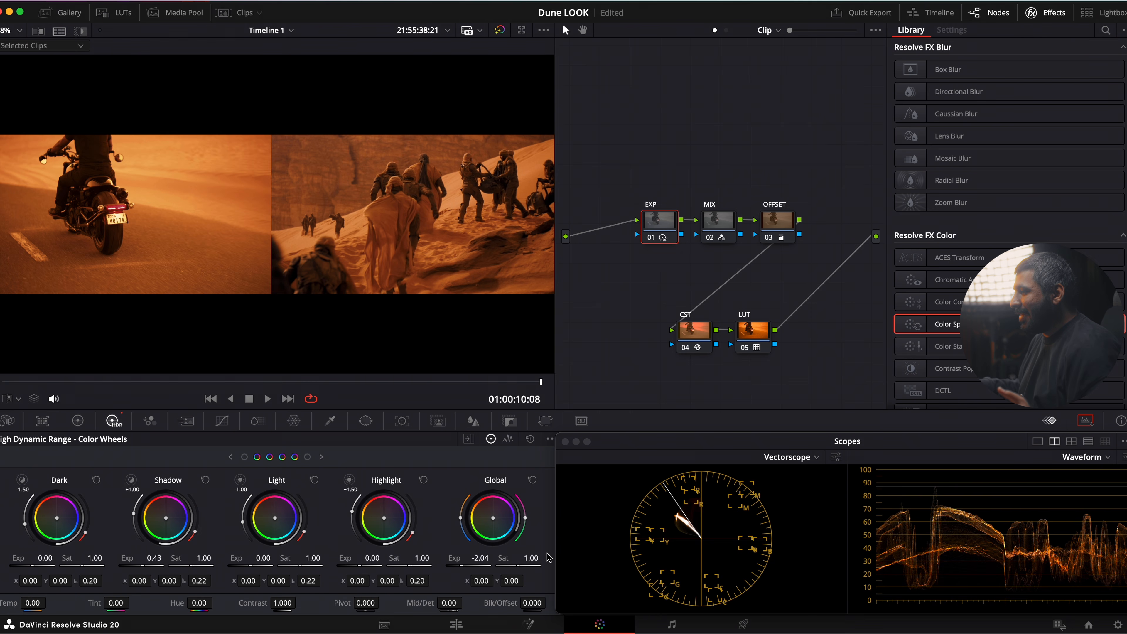
Step: Lower the EXP node's Global exposure further, to -2.19
drag(461, 567, 452, 567)
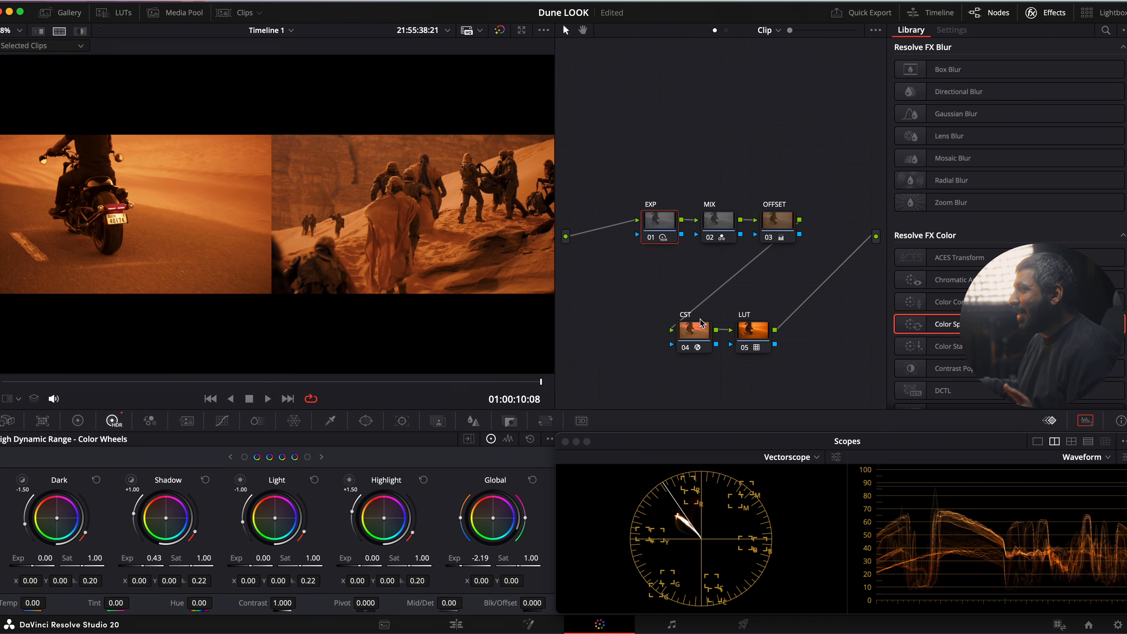
Step: In the OFFSET node's Log Wheels, push the Shadow wheel toward teal, to -0.11 red, 0.02 green and 0.12 blue
click(785, 226)
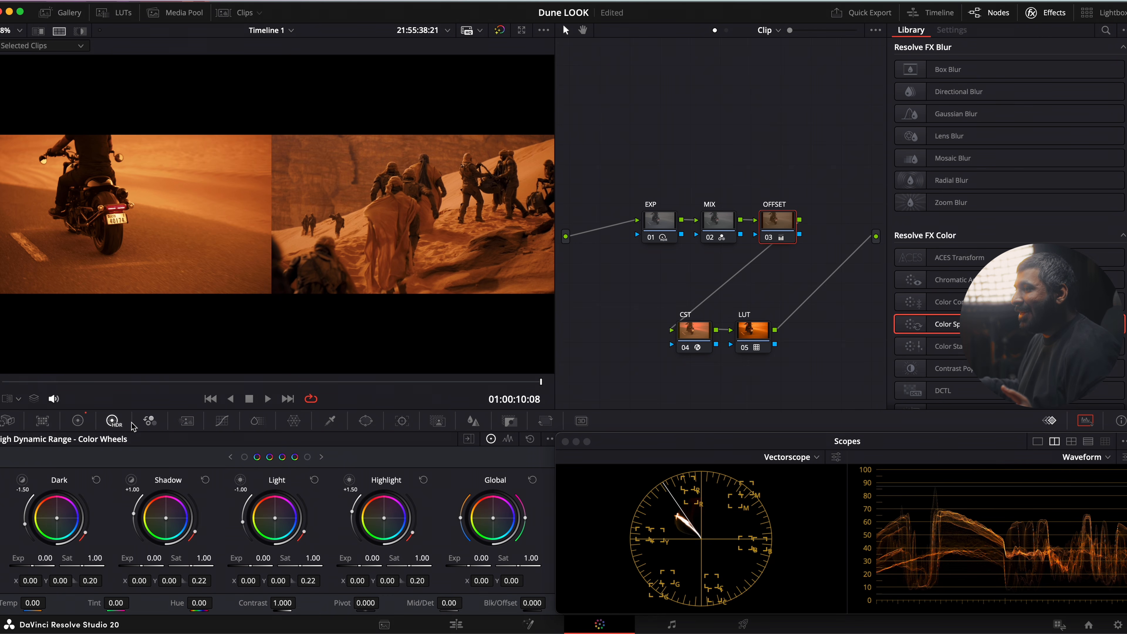
click(78, 420)
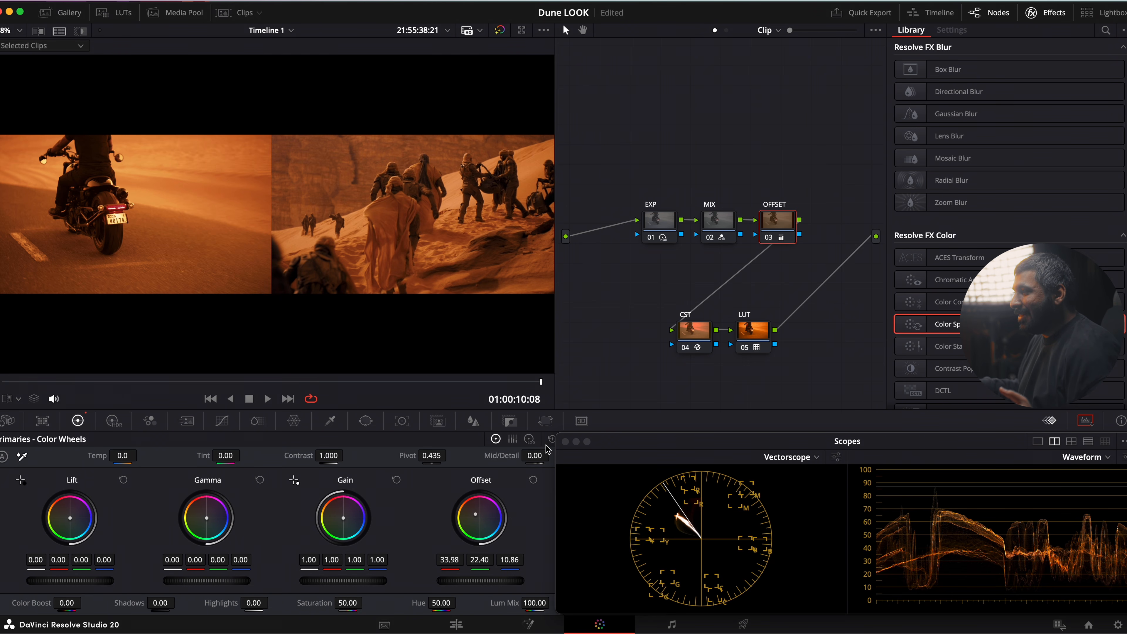
click(530, 438)
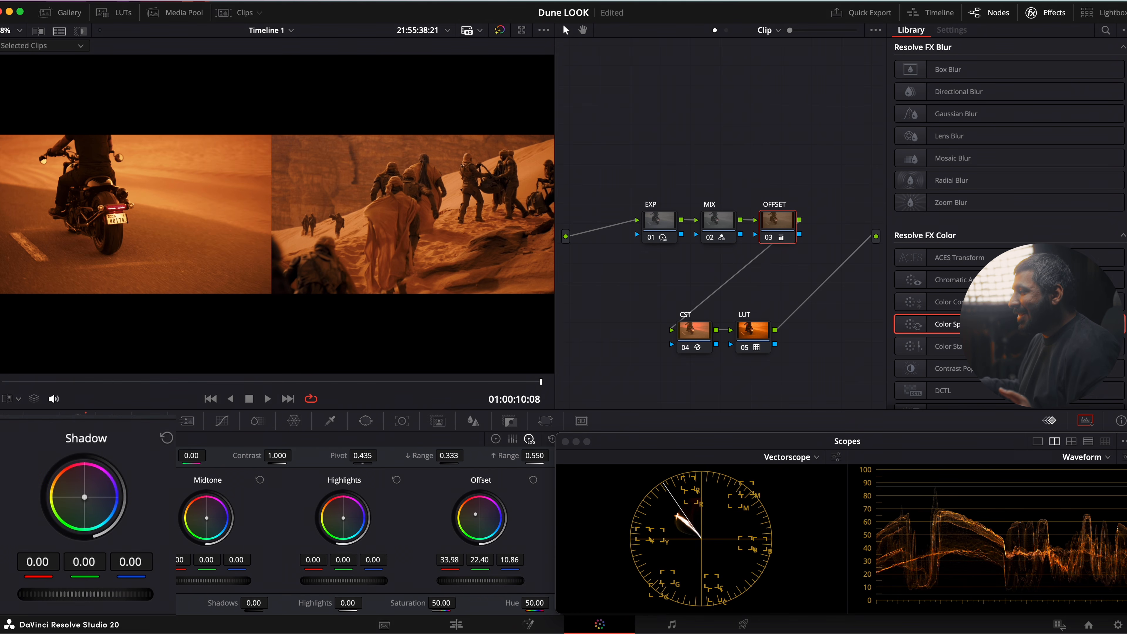
drag(70, 520, 86, 498)
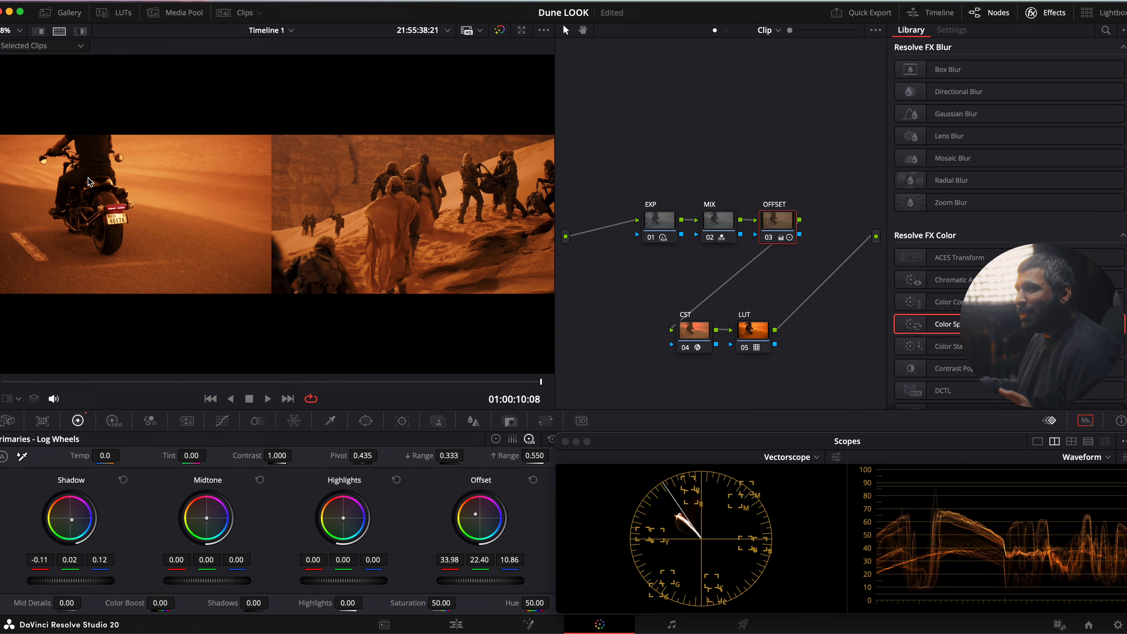
Step: Compare the image with the OFFSET node's Shadow wheel adjustment reset and restored, ending with the adjustment applied
double_click(71, 520)
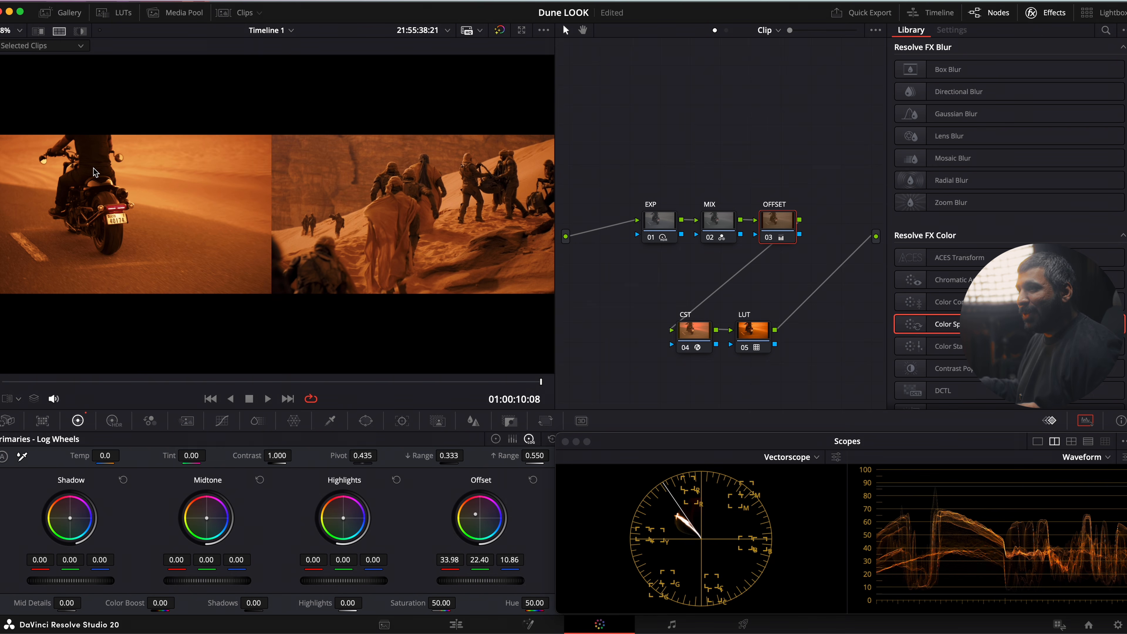
key(super+z)
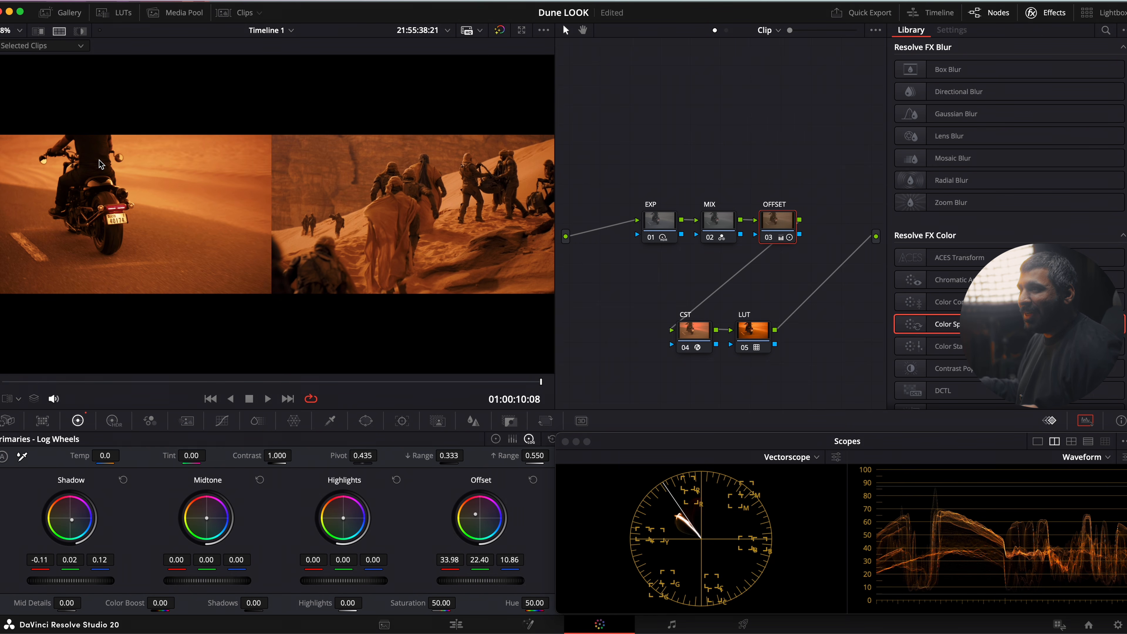
key(super+shift+z)
key(super+z)
key(super+shift+z)
key(super+z)
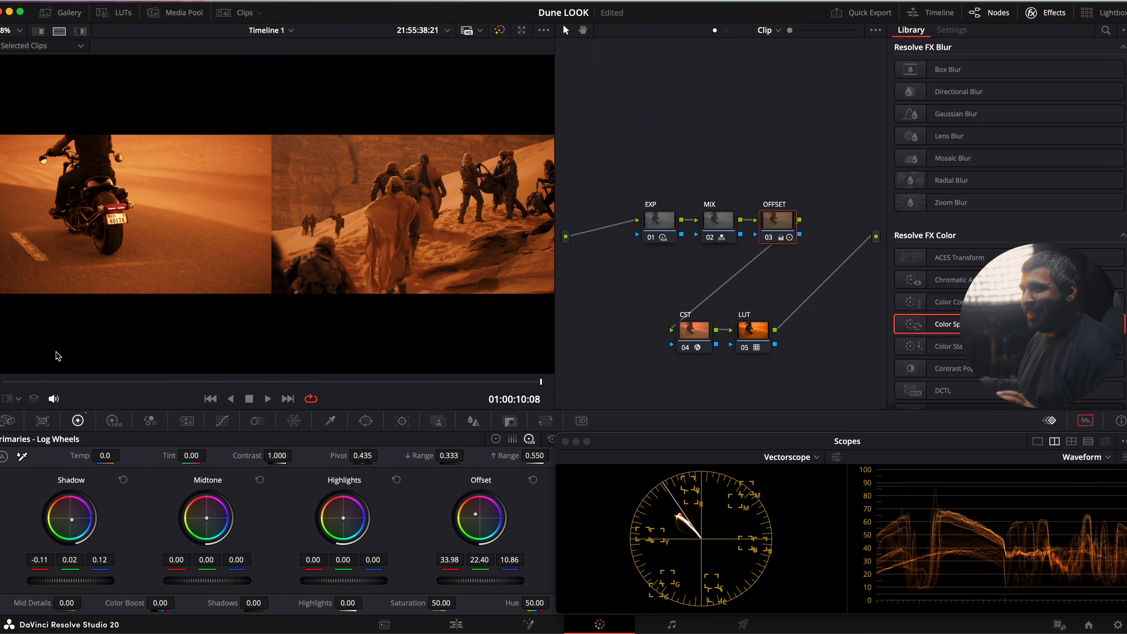
Step: Play the motorcycle clip from its start and scrub through it to review the grade against the Dune reference
click(28, 381)
key(space)
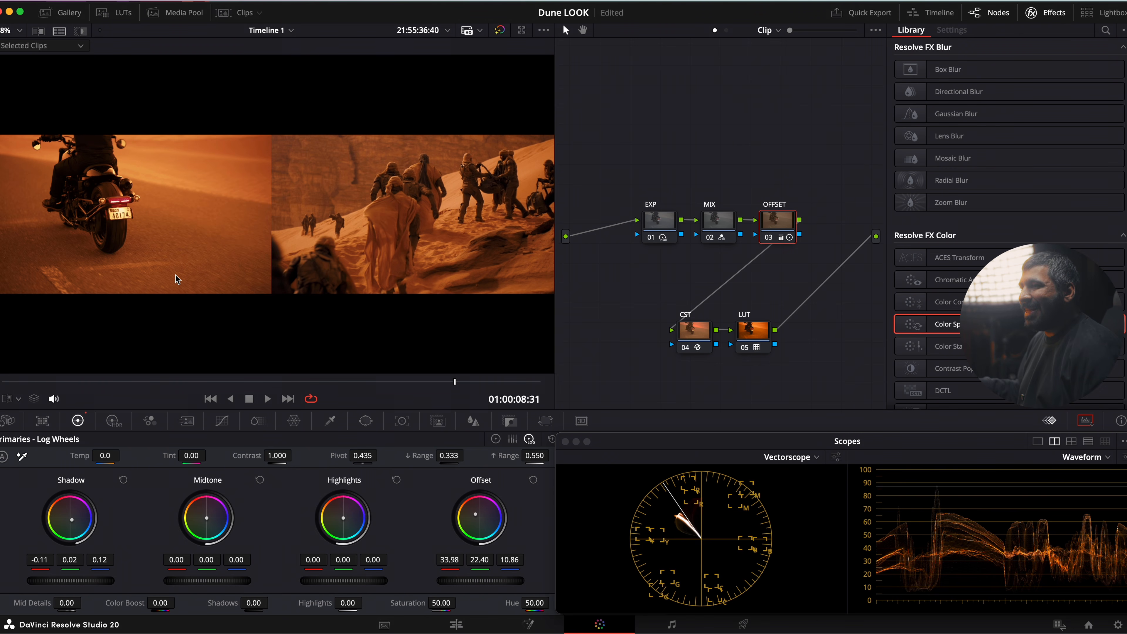
drag(163, 381, 424, 455)
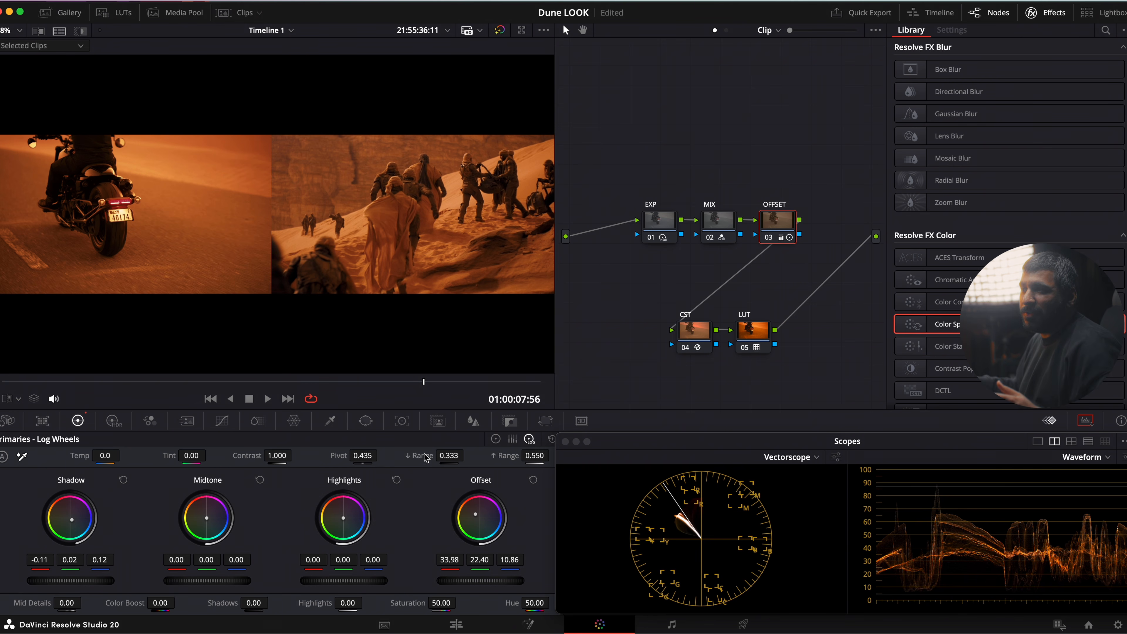
drag(139, 382, 229, 413)
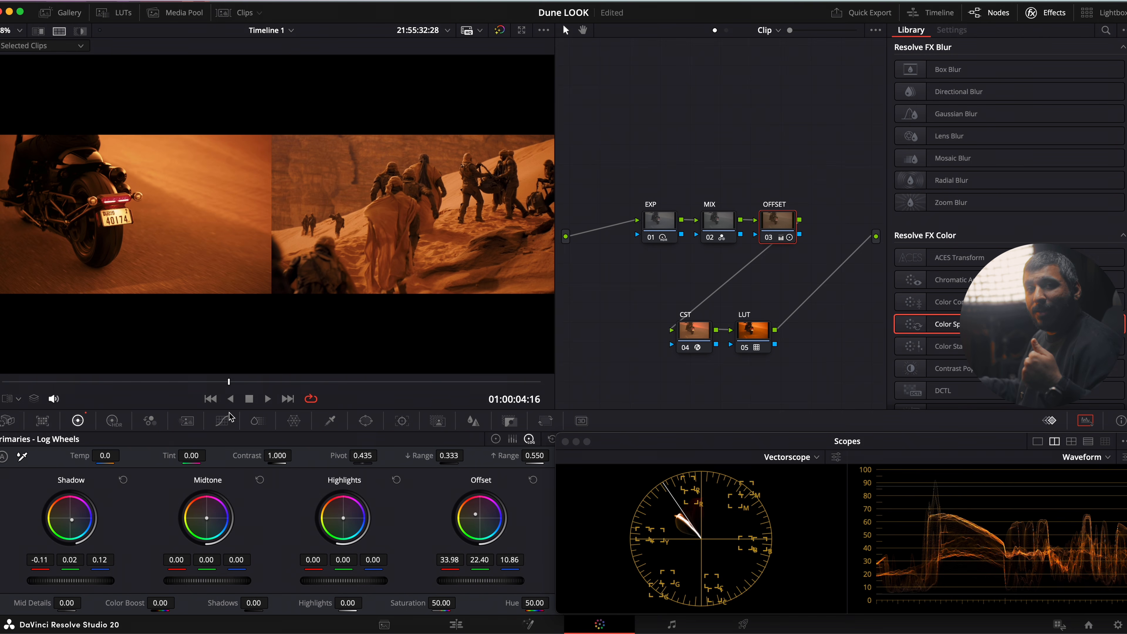